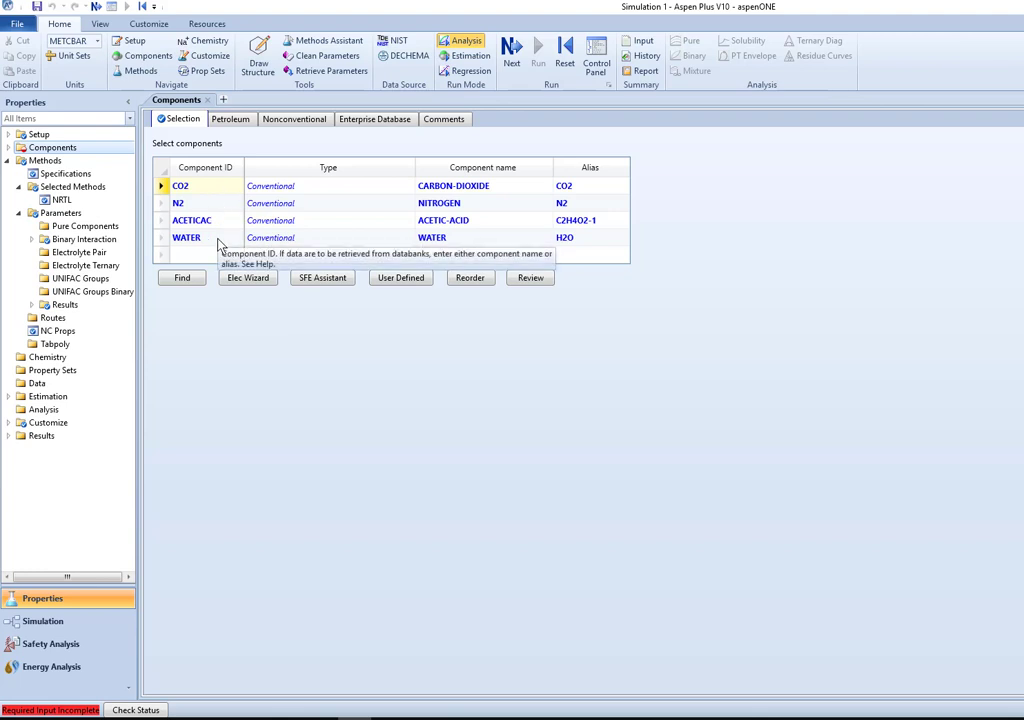
# Review the global property method settings and the available Henry component sets in the Methods specifications
pyautogui.click(8, 161)
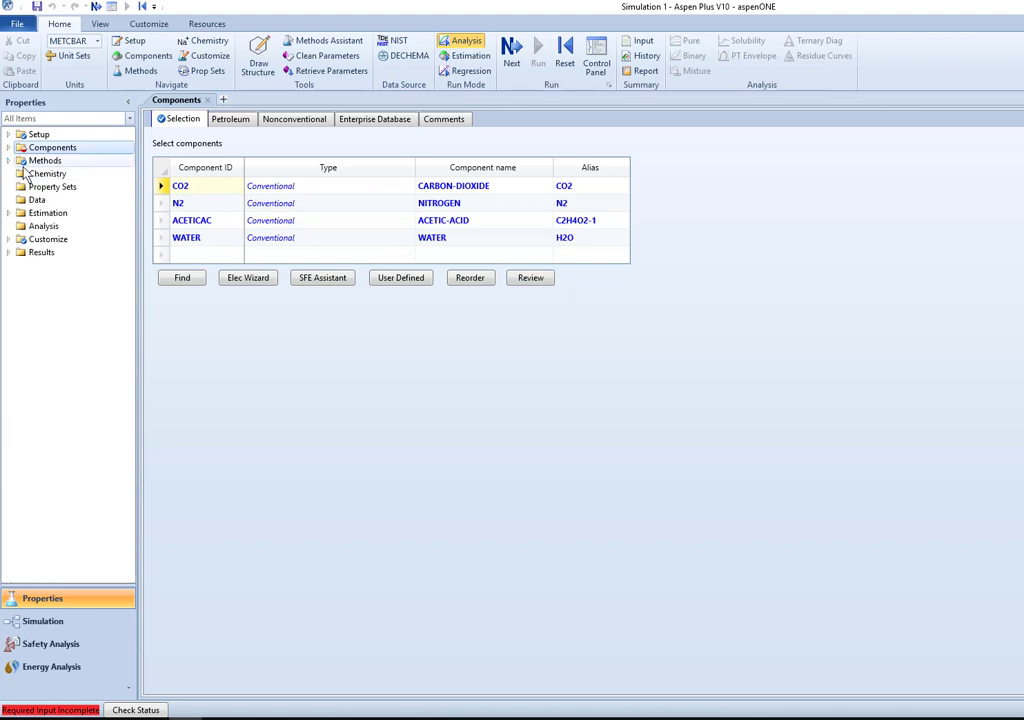
pyautogui.click(44, 163)
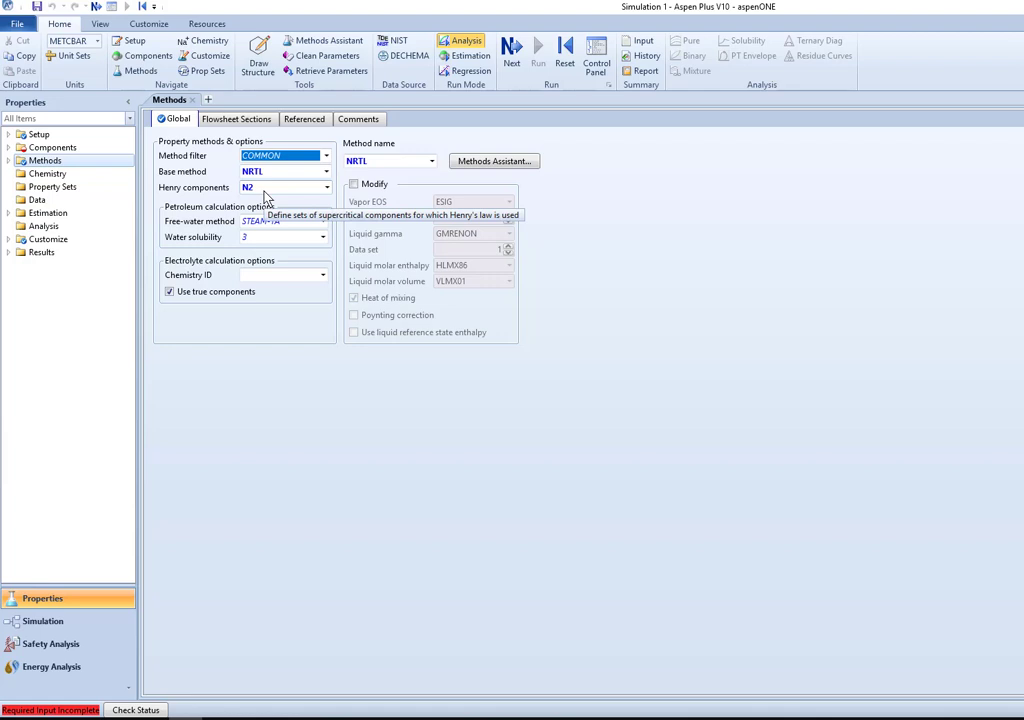
pyautogui.click(327, 190)
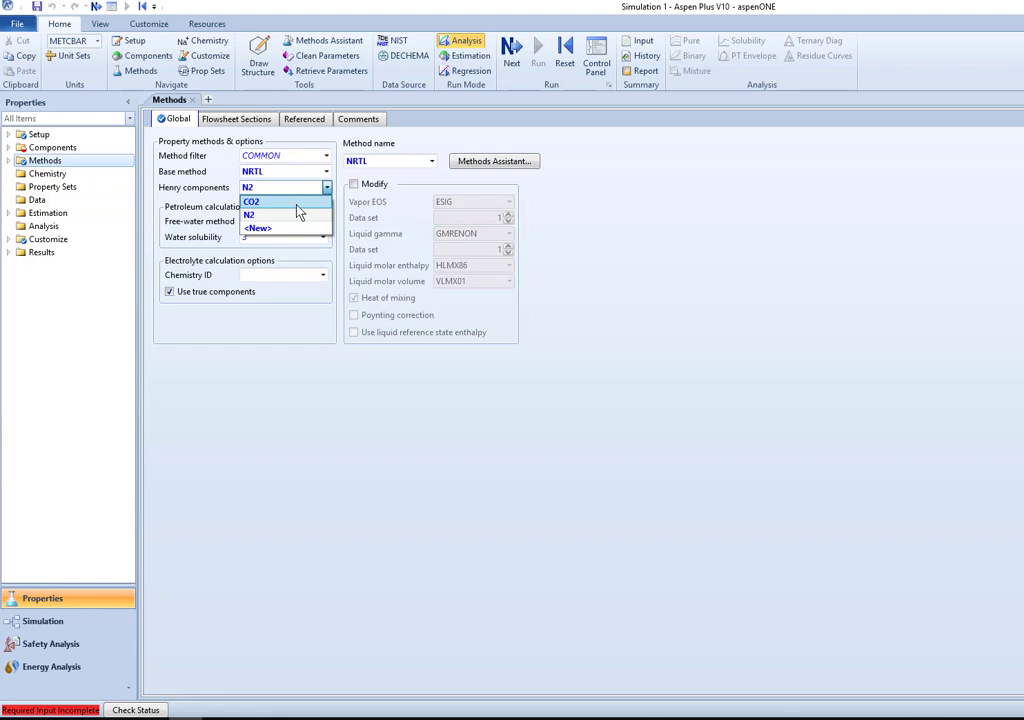
pyautogui.click(12, 165)
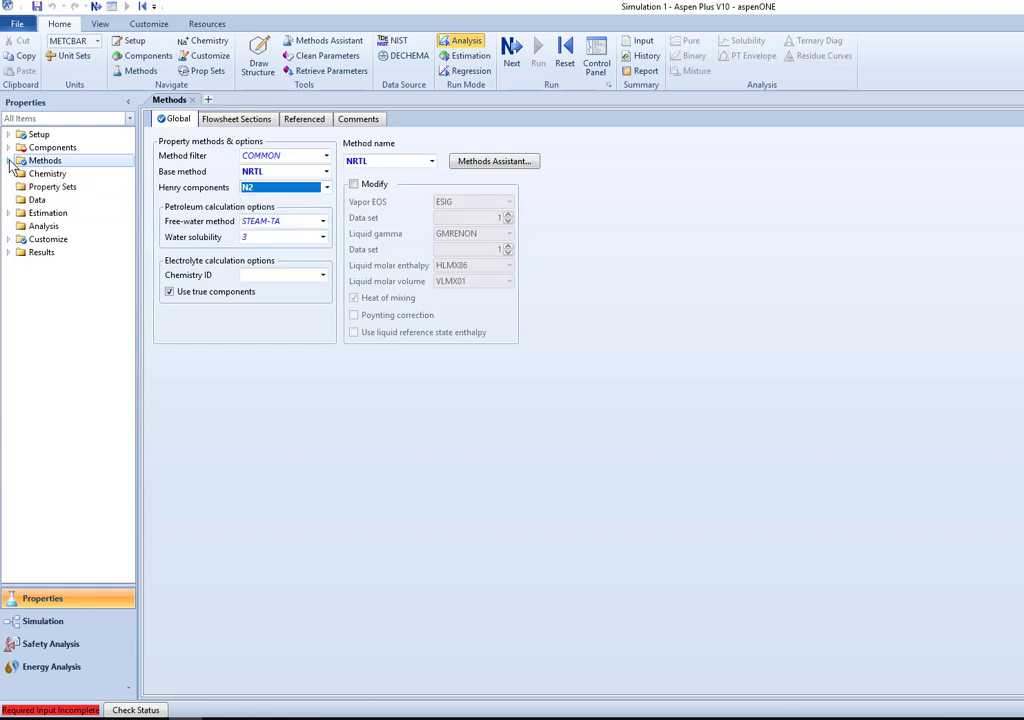
# Add CO2 to the selected components of the CO2 Henry component set and accept updating the parameters
pyautogui.click(9, 147)
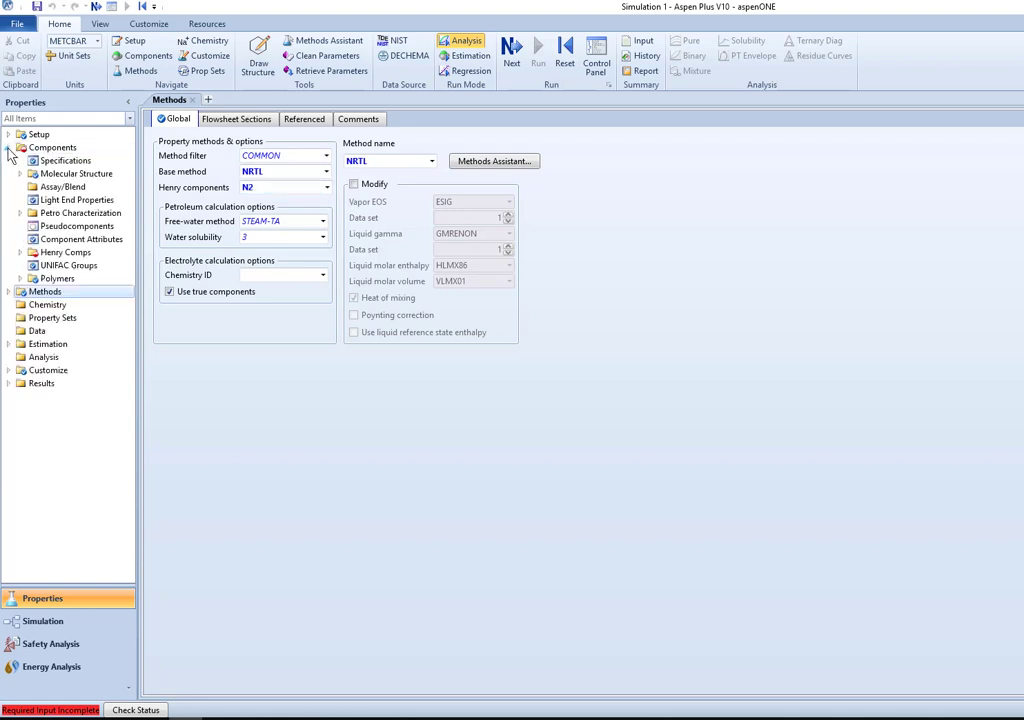
pyautogui.click(20, 252)
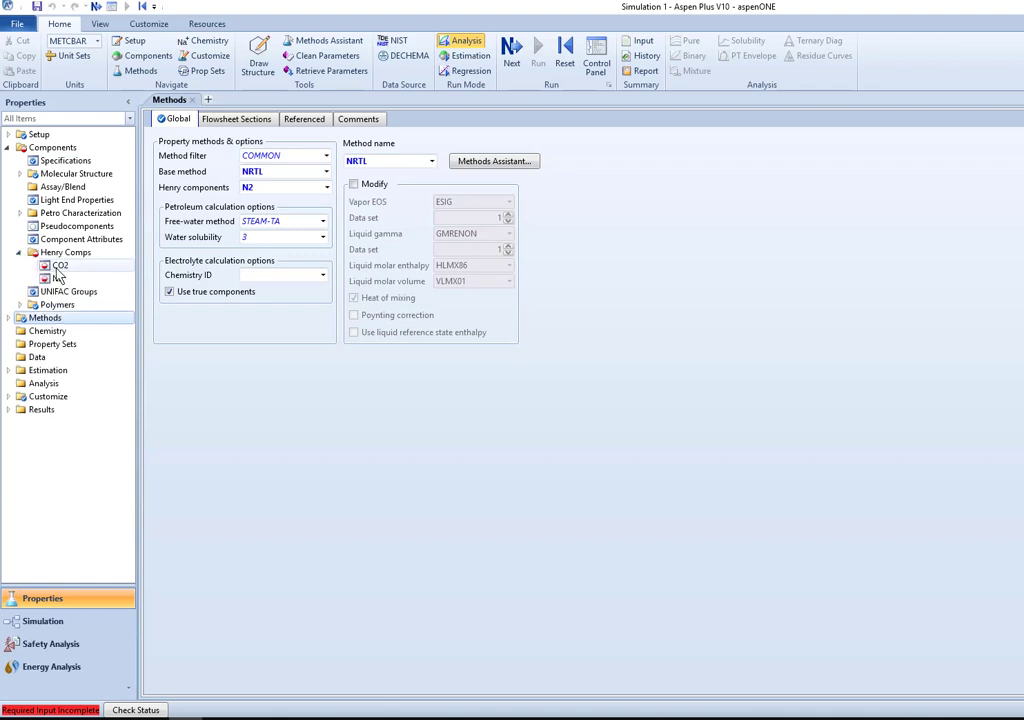
pyautogui.click(57, 268)
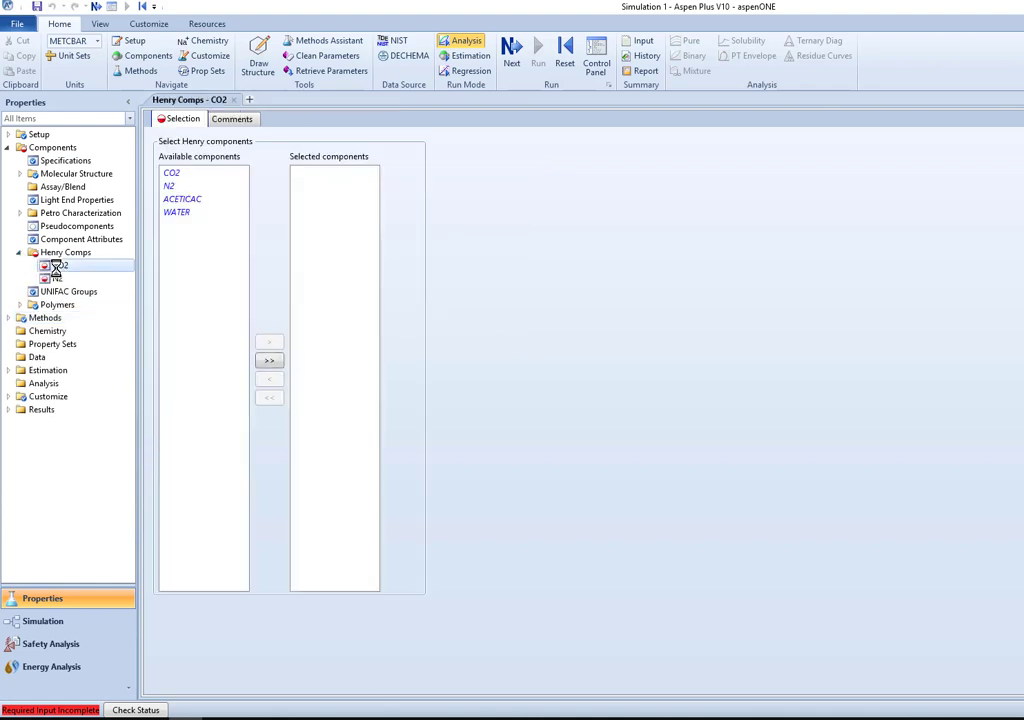
pyautogui.click(170, 173)
pyautogui.click(269, 344)
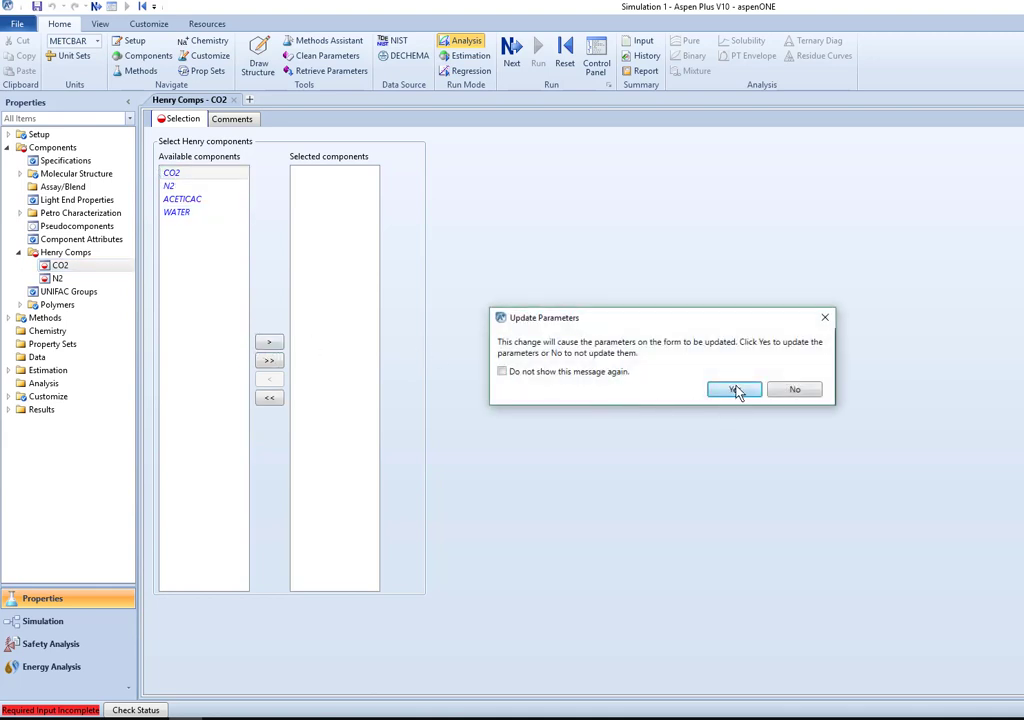
pyautogui.click(734, 390)
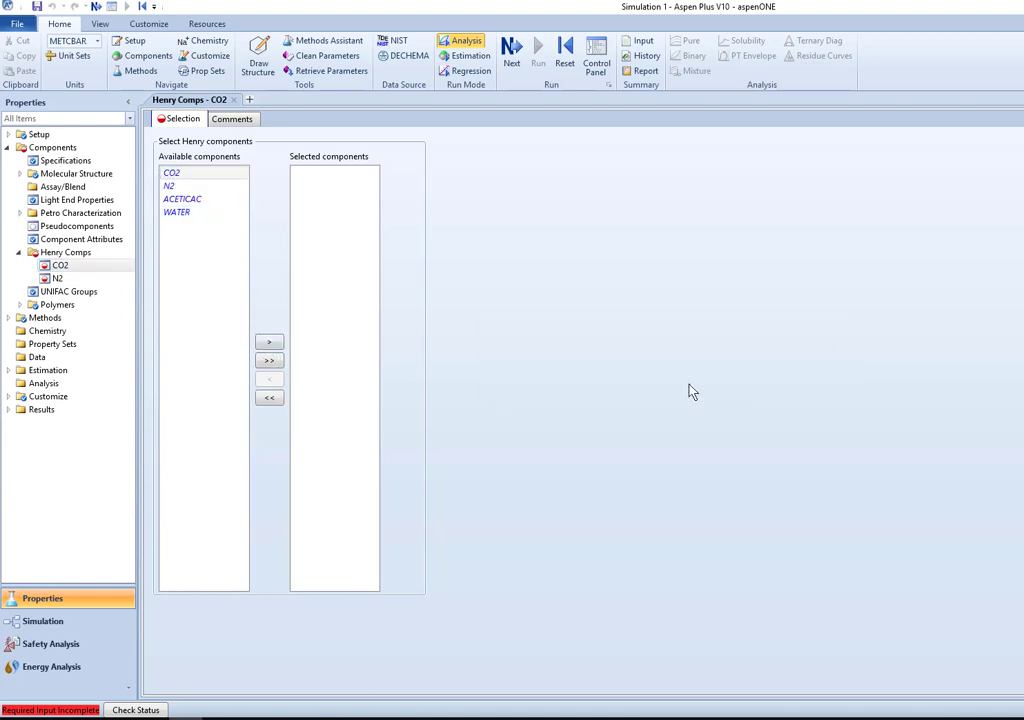
# Add N2 to the selected components of the N2 Henry component set
pyautogui.click(58, 278)
pyautogui.click(175, 188)
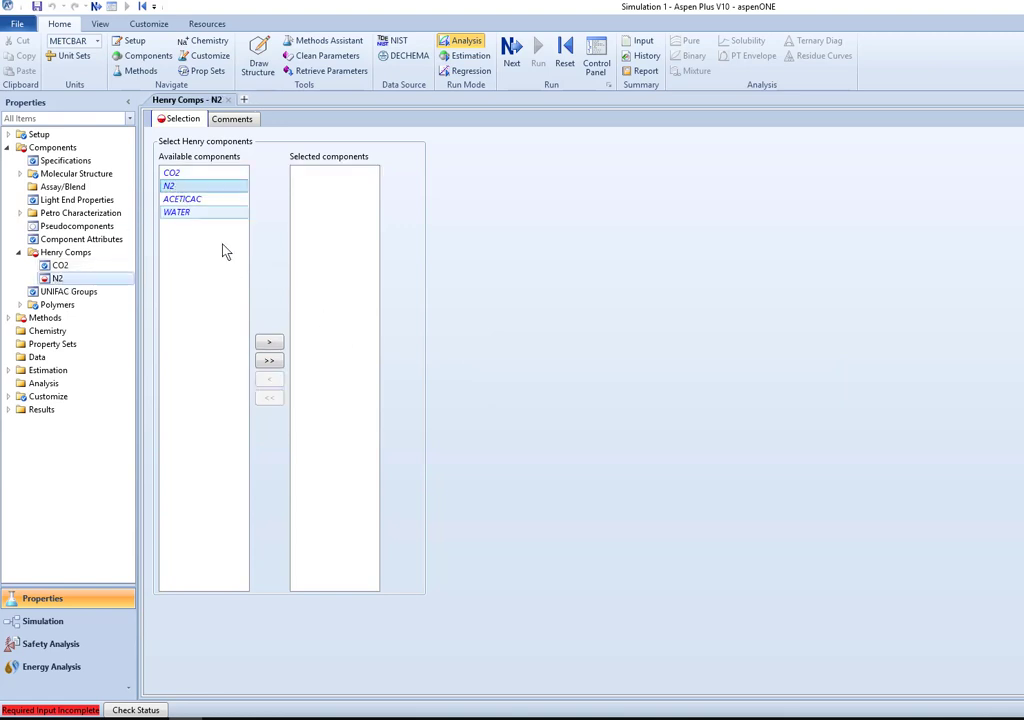
pyautogui.click(270, 343)
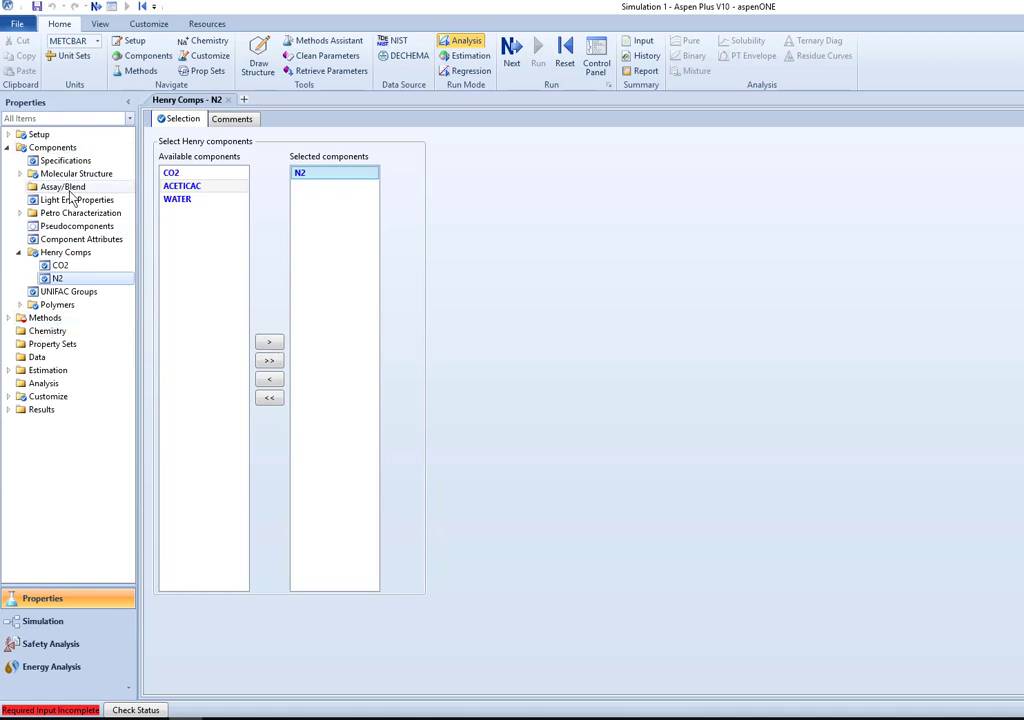
# Open the HENRY-1 binary interaction parameters to load their values, and collapse the Methods branch
pyautogui.click(9, 318)
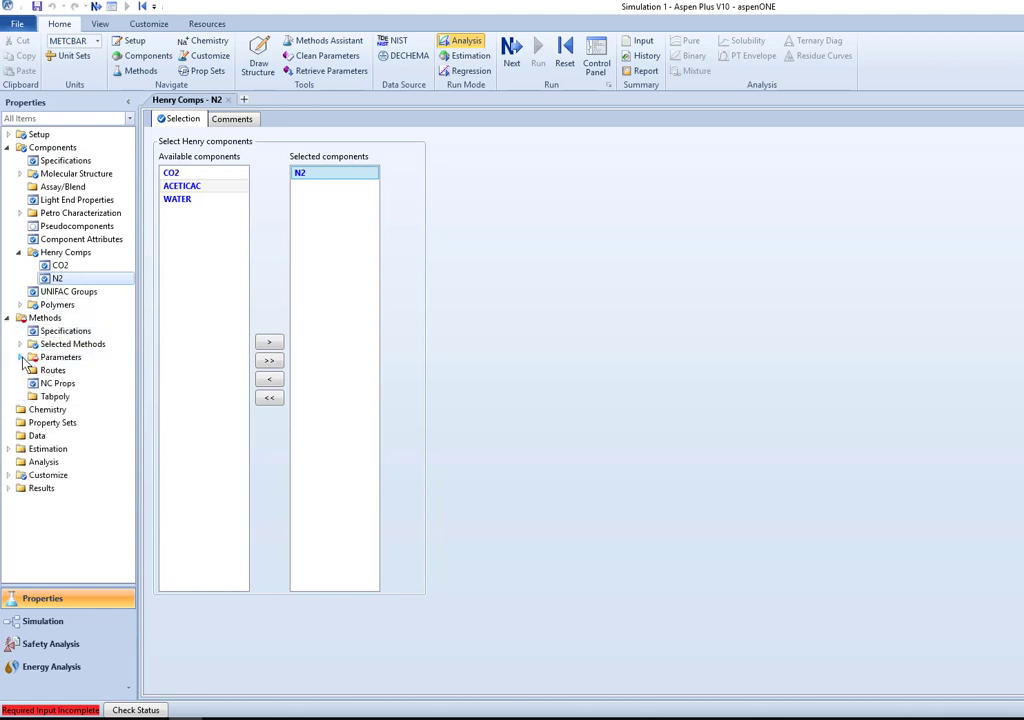
pyautogui.click(20, 357)
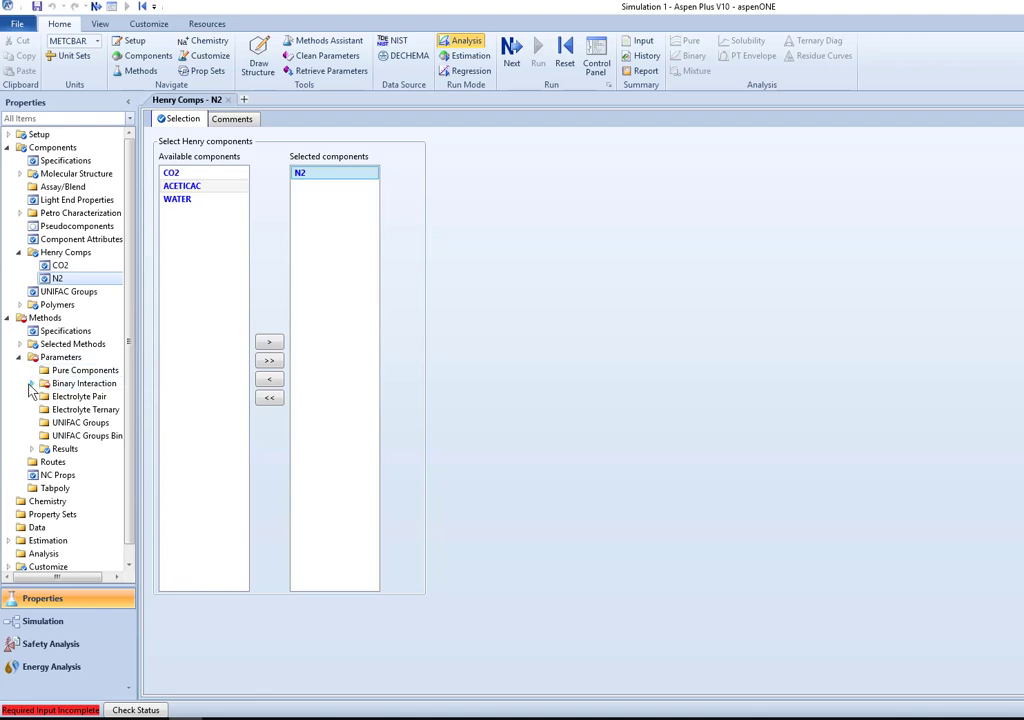
pyautogui.click(31, 384)
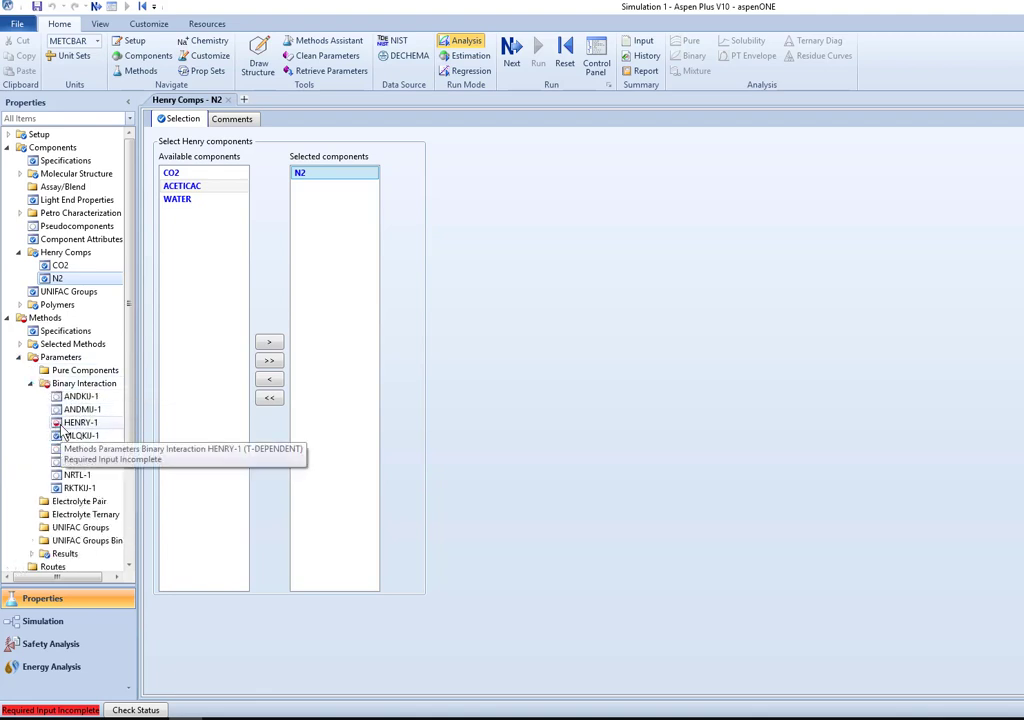
pyautogui.doubleClick(75, 423)
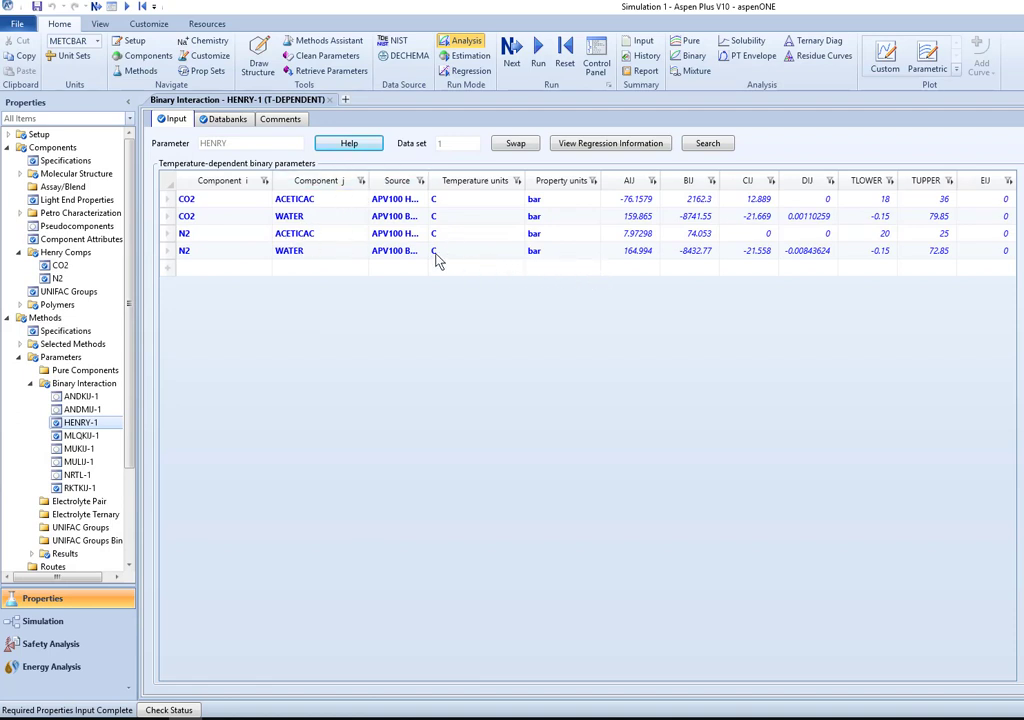
pyautogui.click(8, 318)
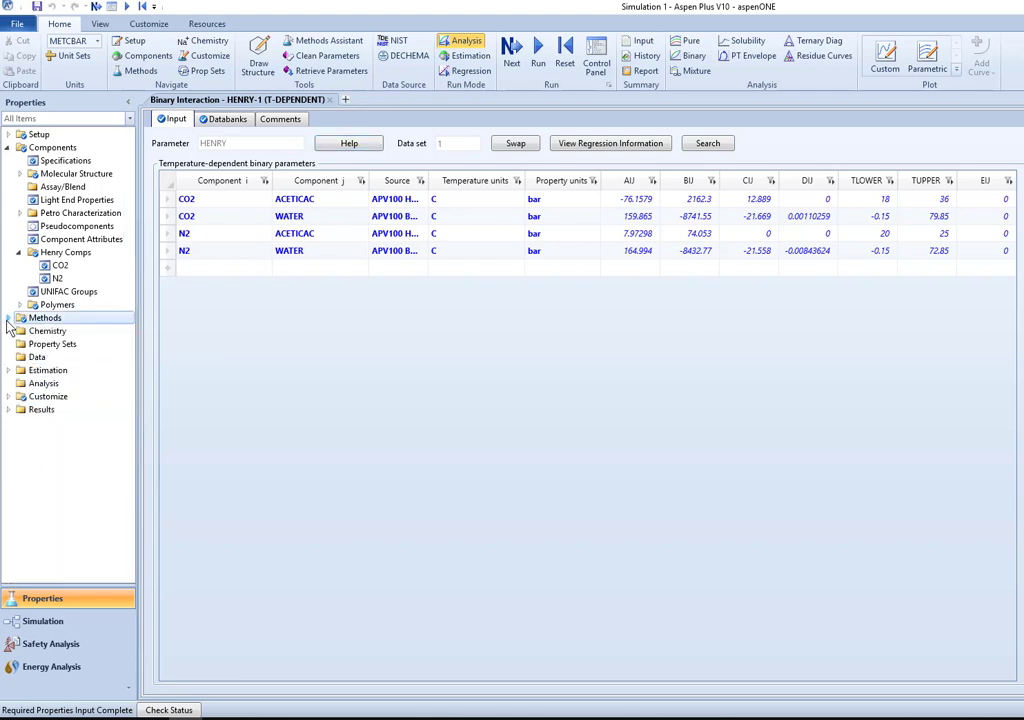
# Switch to the Simulation environment and place two material feed streams, one above the other, on the flowsheet
pyautogui.click(56, 620)
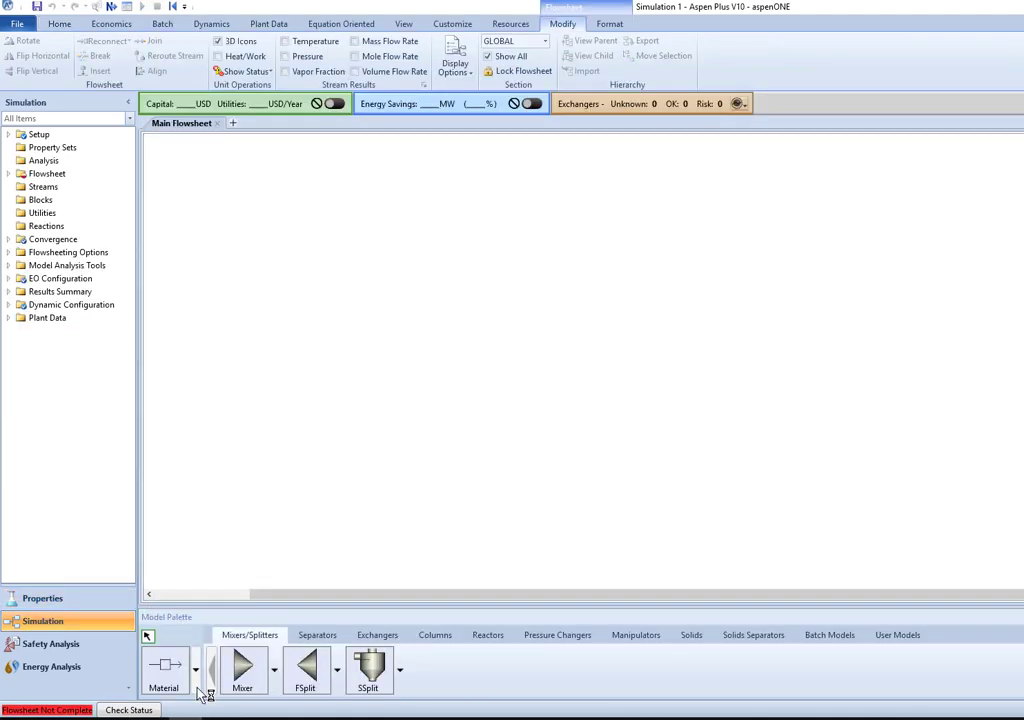
pyautogui.click(164, 668)
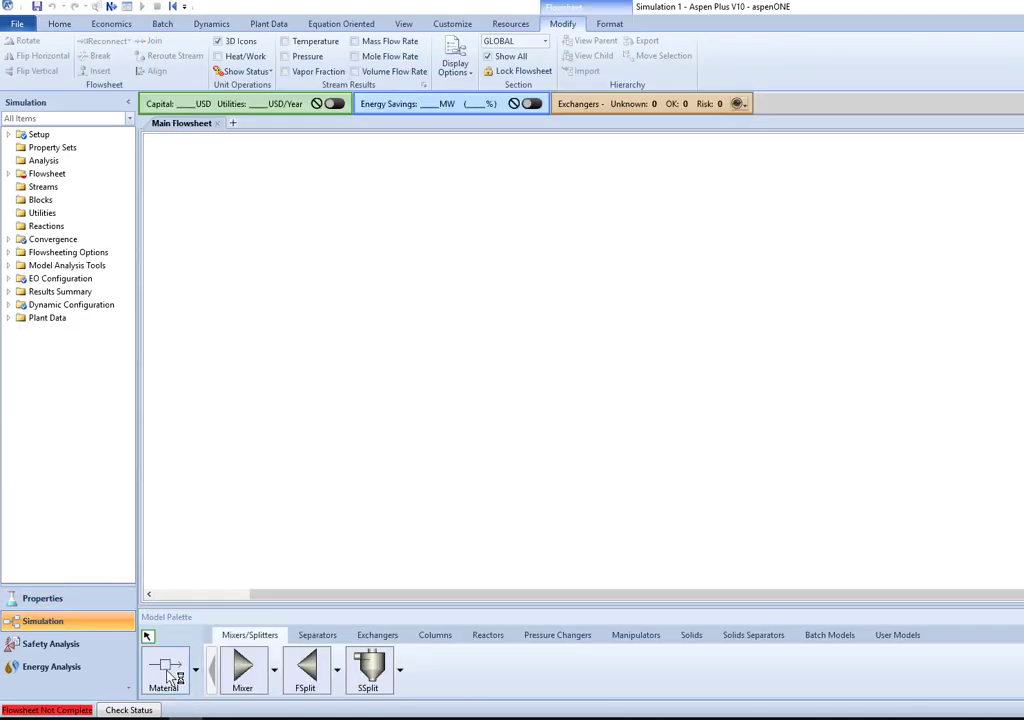
pyautogui.click(301, 316)
pyautogui.click(341, 313)
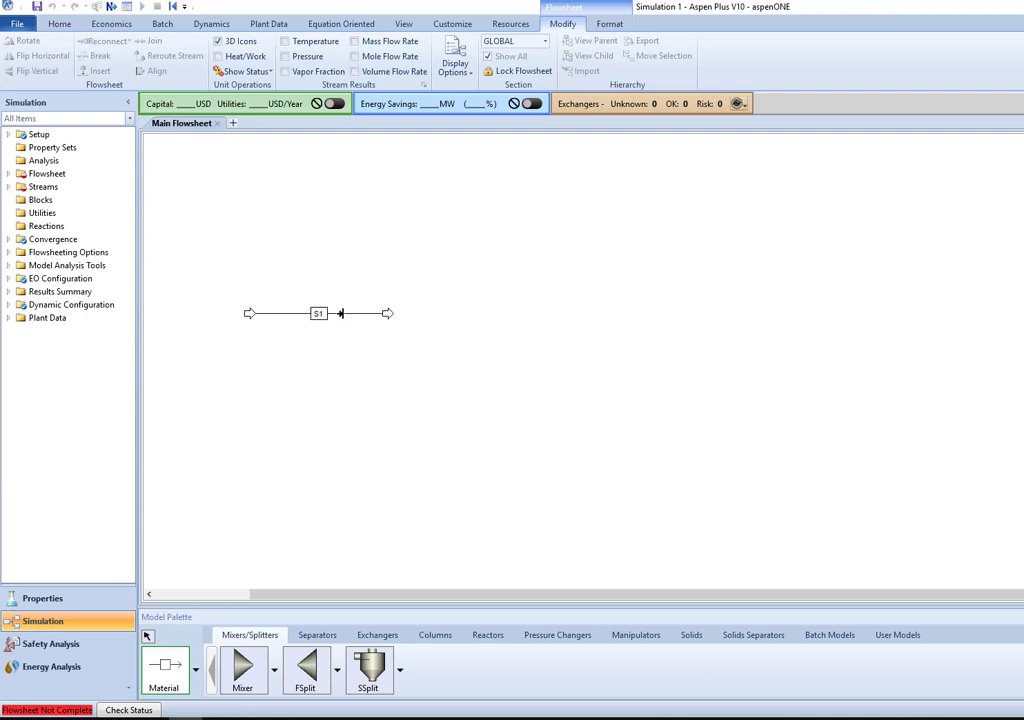
pyautogui.click(244, 347)
pyautogui.click(380, 348)
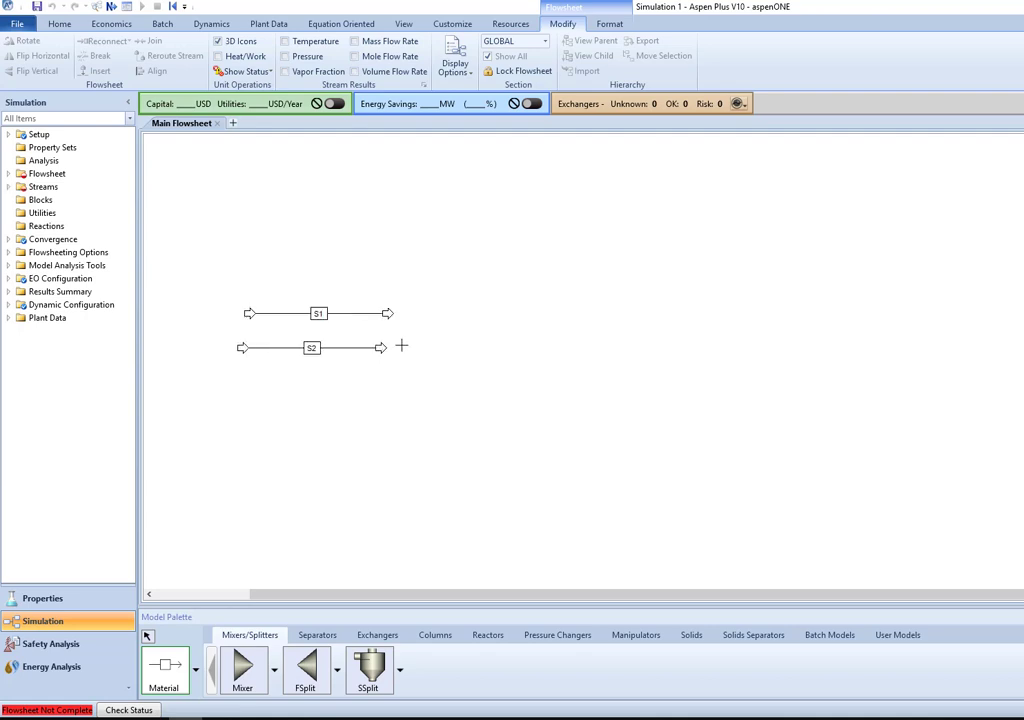
# Place two product material streams to the right of the feeds, one higher and one lower, leaving room for a column
pyautogui.click(494, 281)
pyautogui.click(604, 279)
pyautogui.click(468, 369)
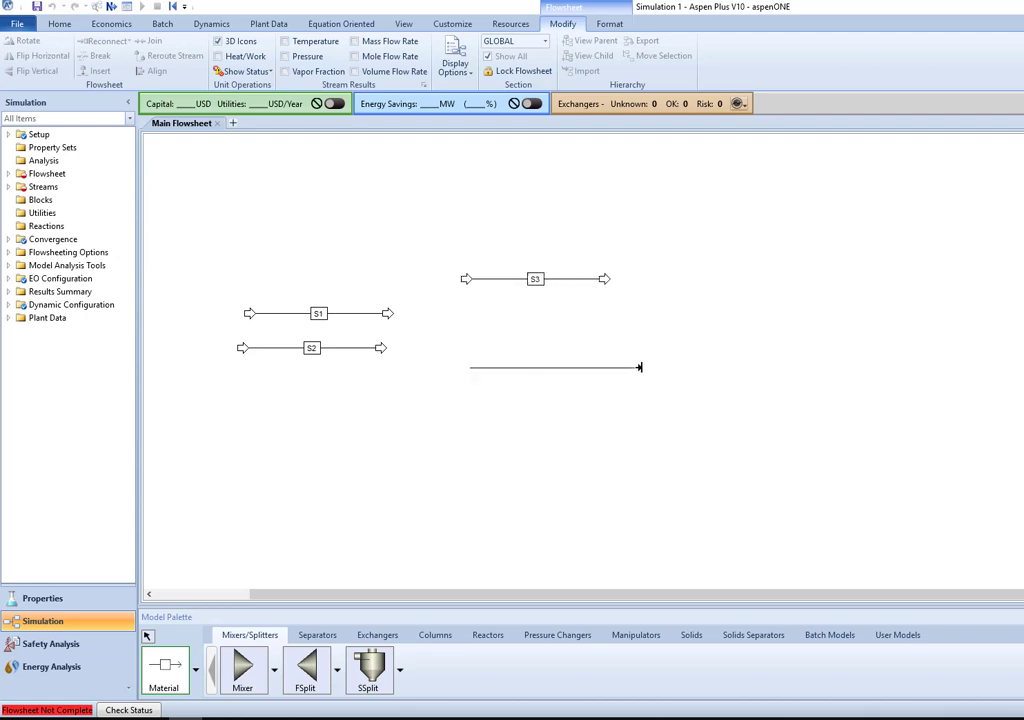
pyautogui.click(607, 368)
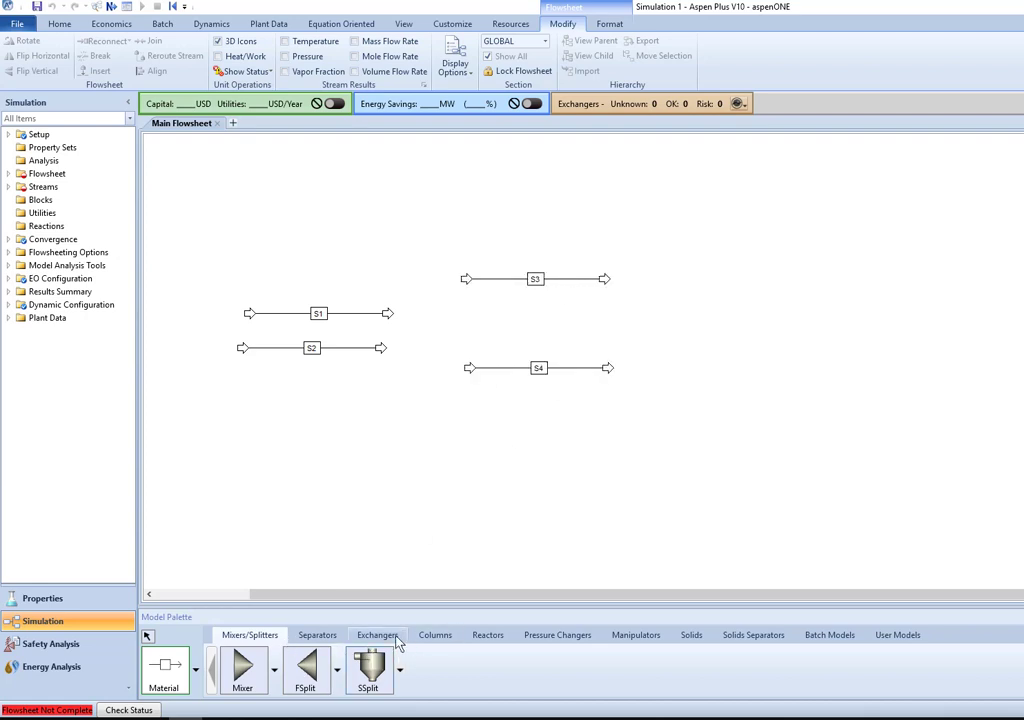
# Place a RadFrac column with the plain icon without condenser or reboiler between the feed and product streams
pyautogui.click(437, 636)
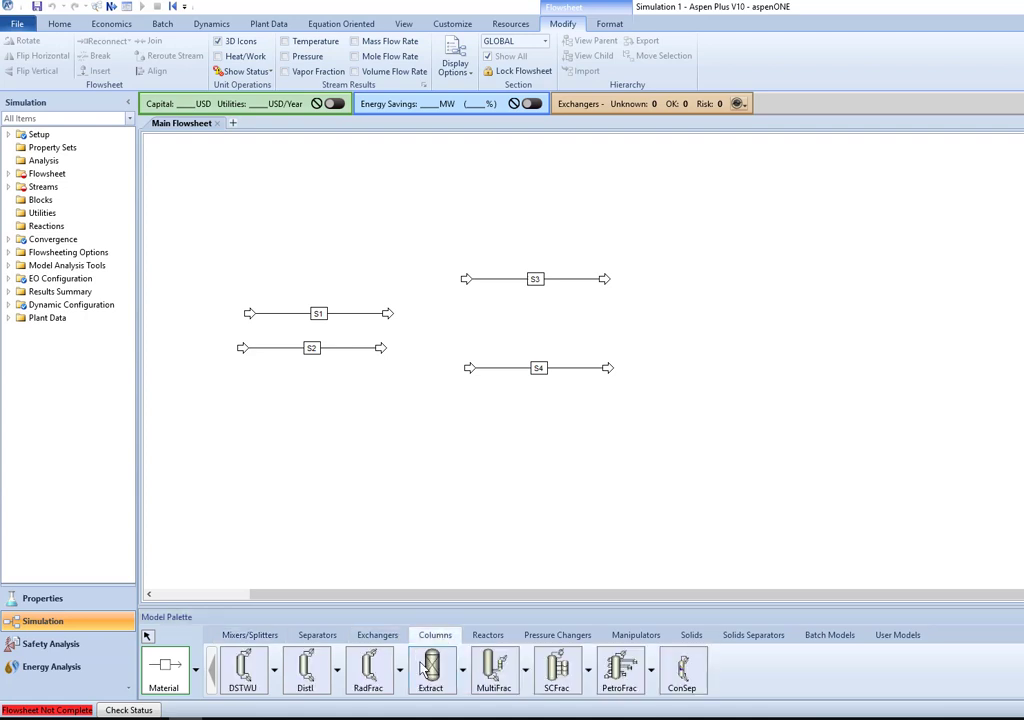
pyautogui.click(370, 683)
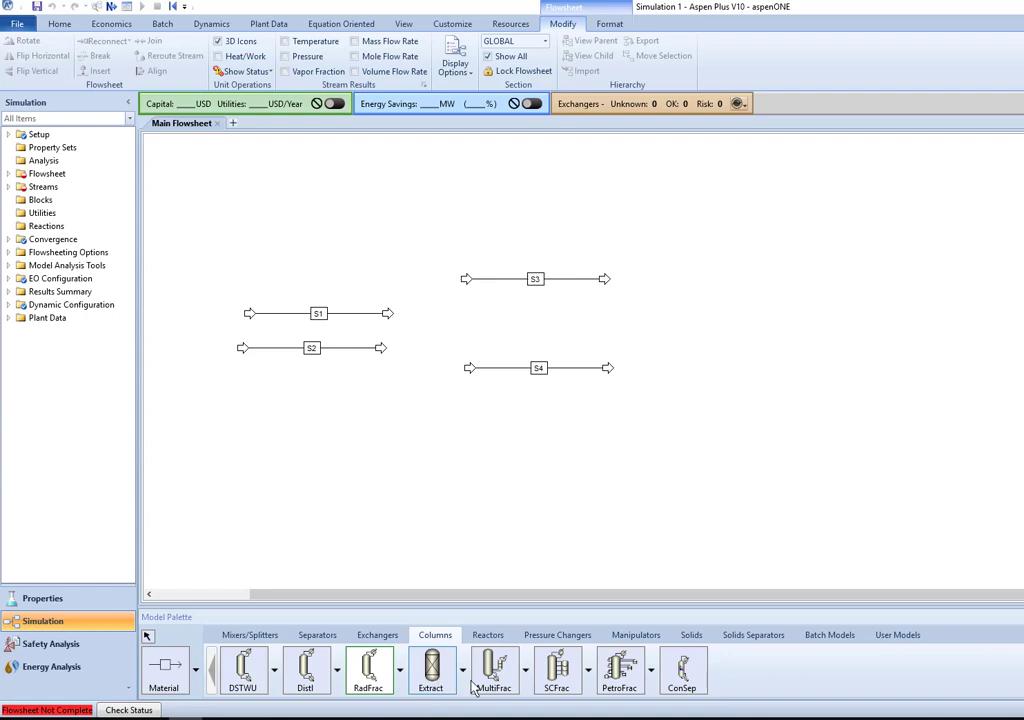
pyautogui.click(399, 675)
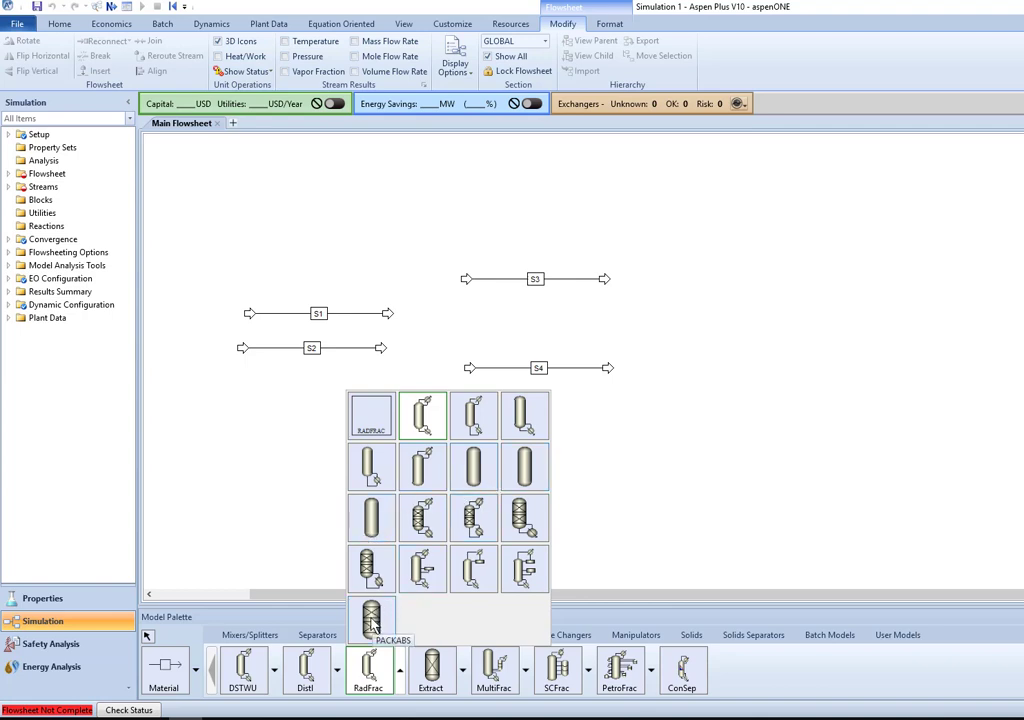
pyautogui.click(478, 472)
pyautogui.click(420, 316)
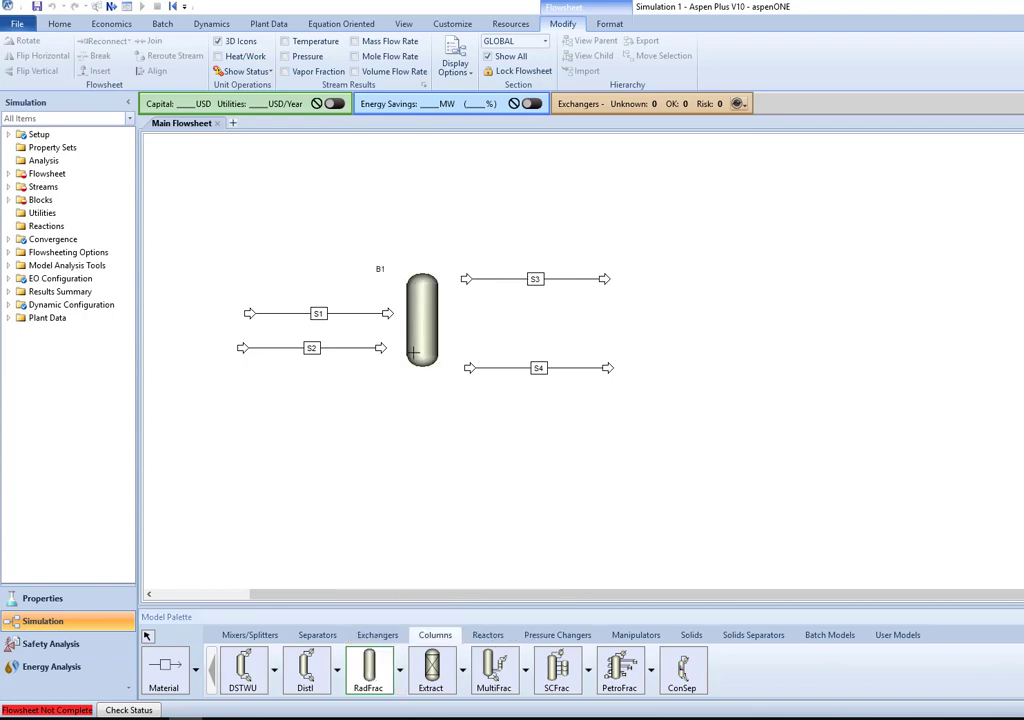
pyautogui.click(147, 636)
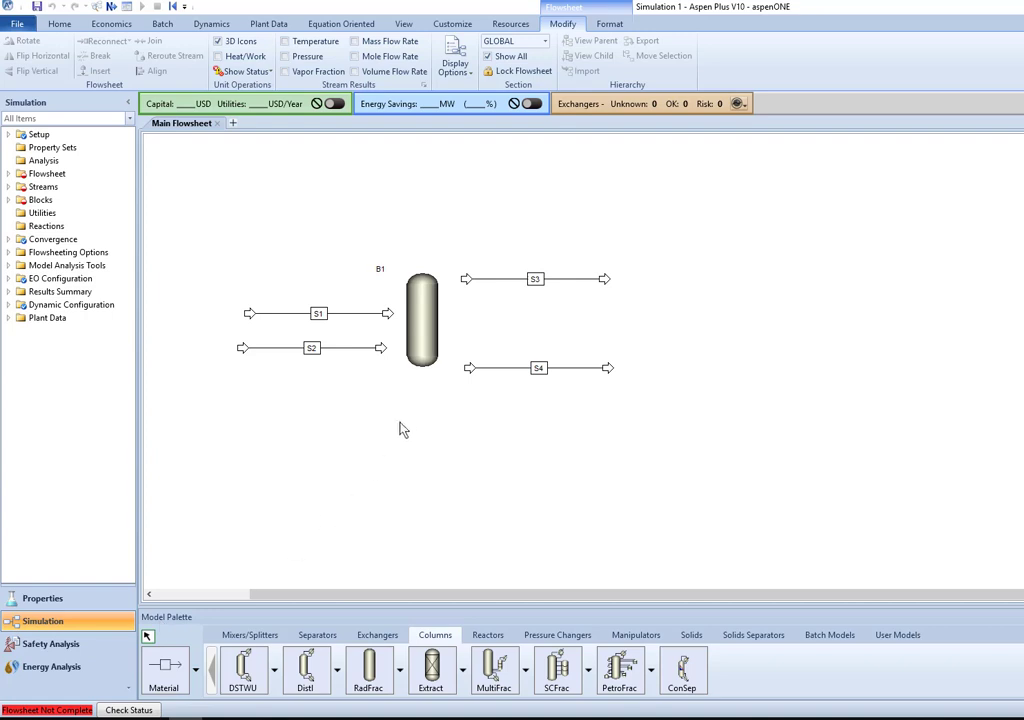
# Exchange the icon of the RadFrac column block and deselect the block
pyautogui.rightClick(421, 346)
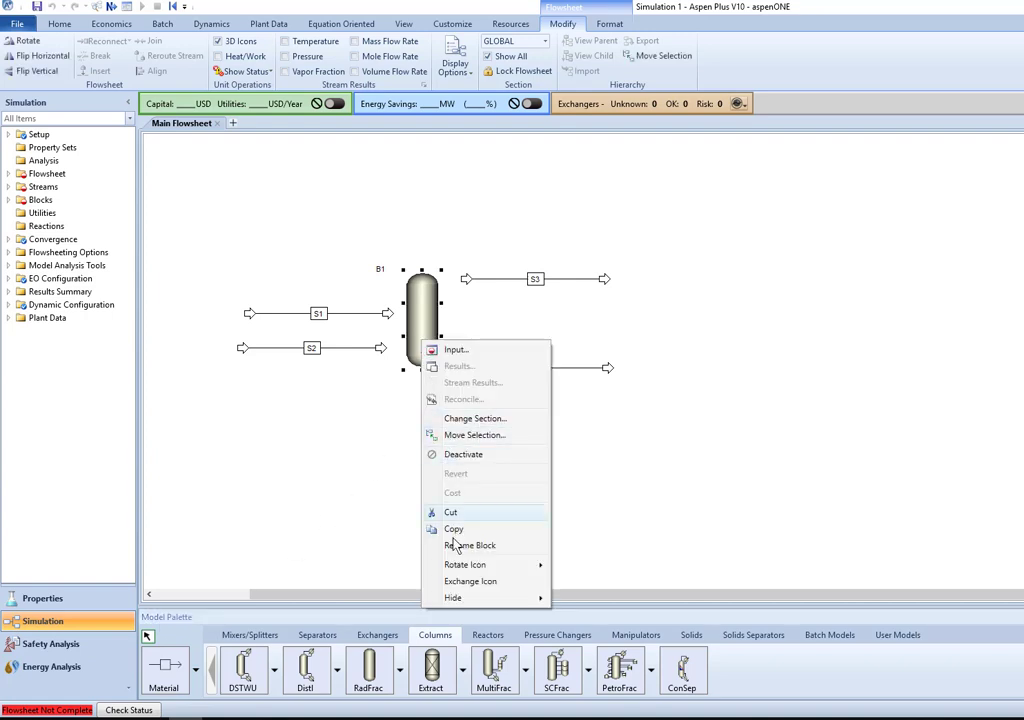
pyautogui.click(453, 582)
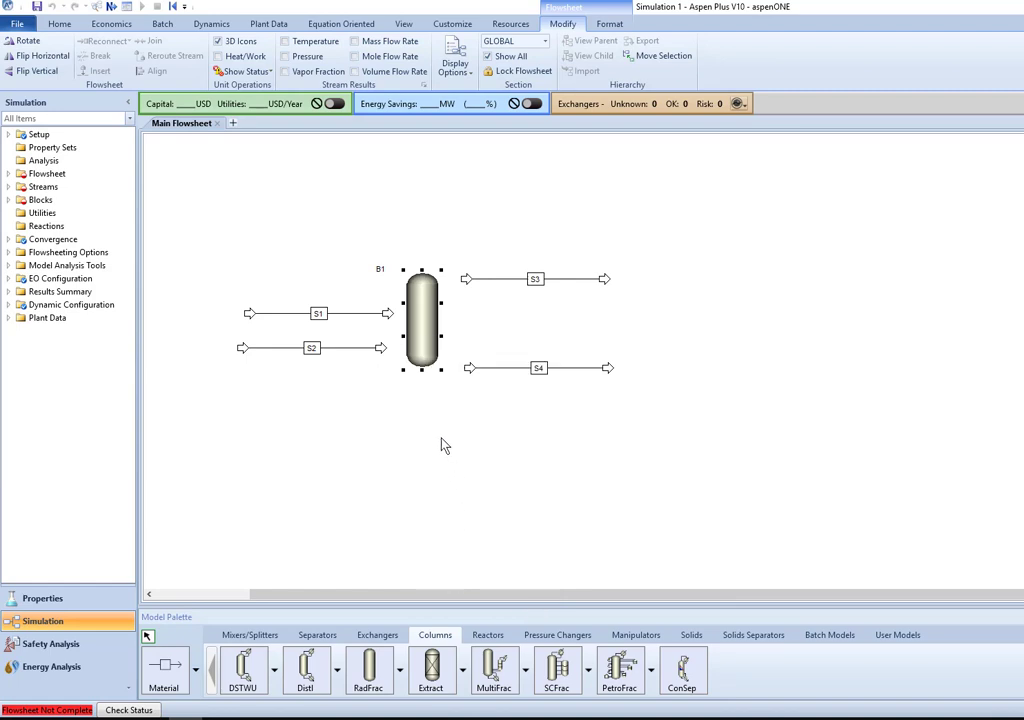
pyautogui.click(389, 414)
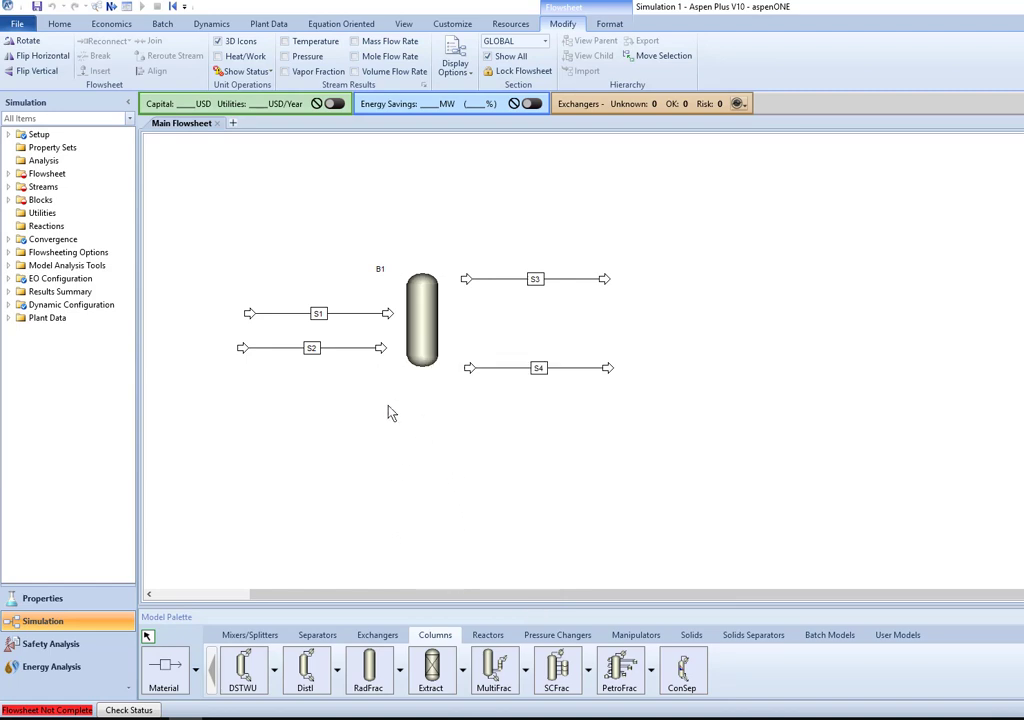
# Reconnect the destination of feed stream S1 to the feed port of column B1
pyautogui.rightClick(387, 316)
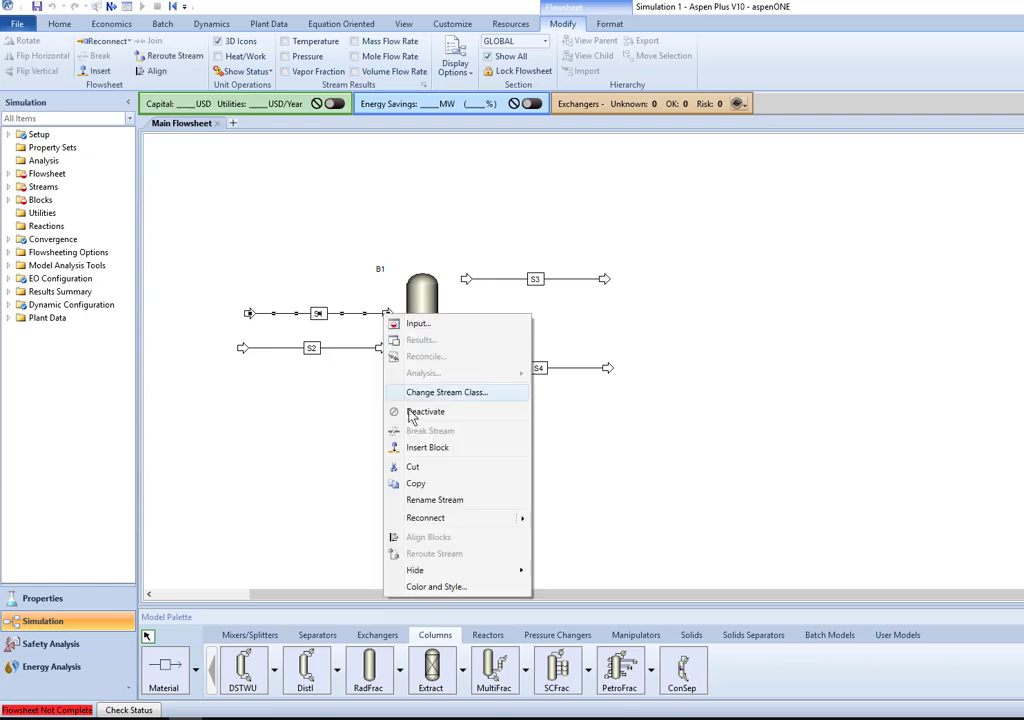
pyautogui.moveTo(491, 522)
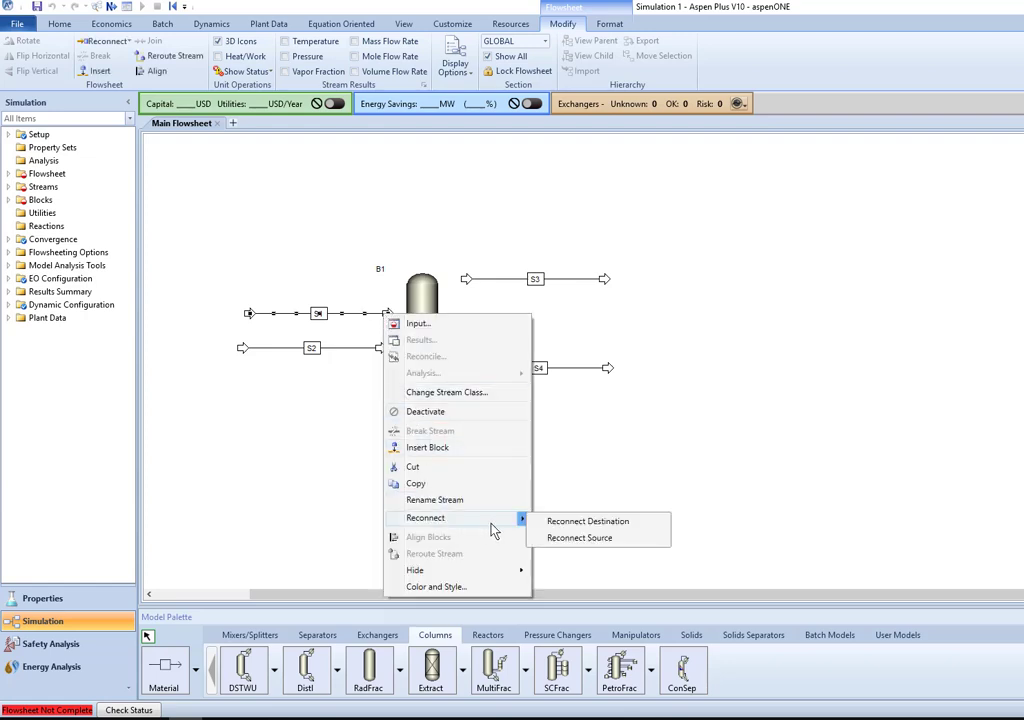
pyautogui.click(549, 524)
pyautogui.click(401, 319)
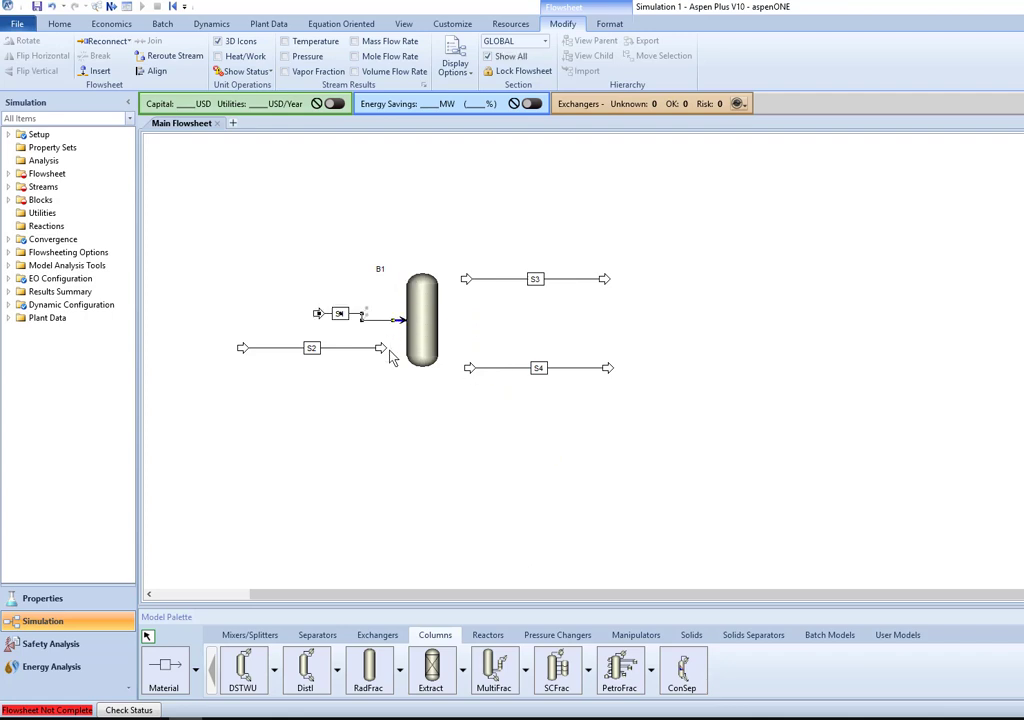
# Reconnect the destination of feed stream S2 to the feed port of column B1
pyautogui.rightClick(382, 350)
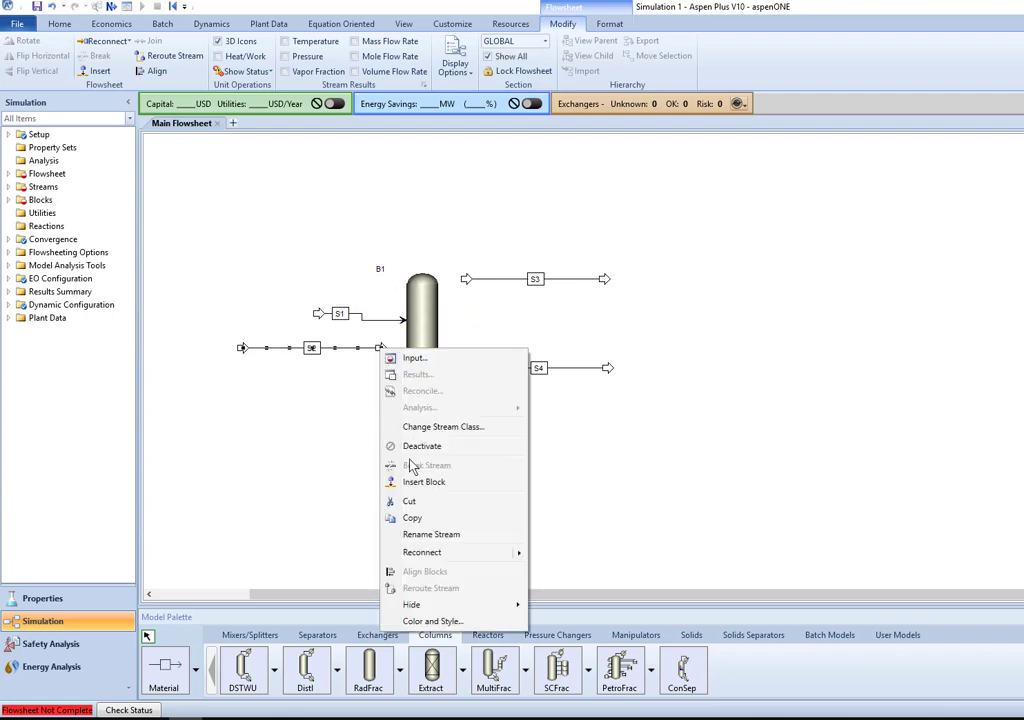
pyautogui.click(556, 553)
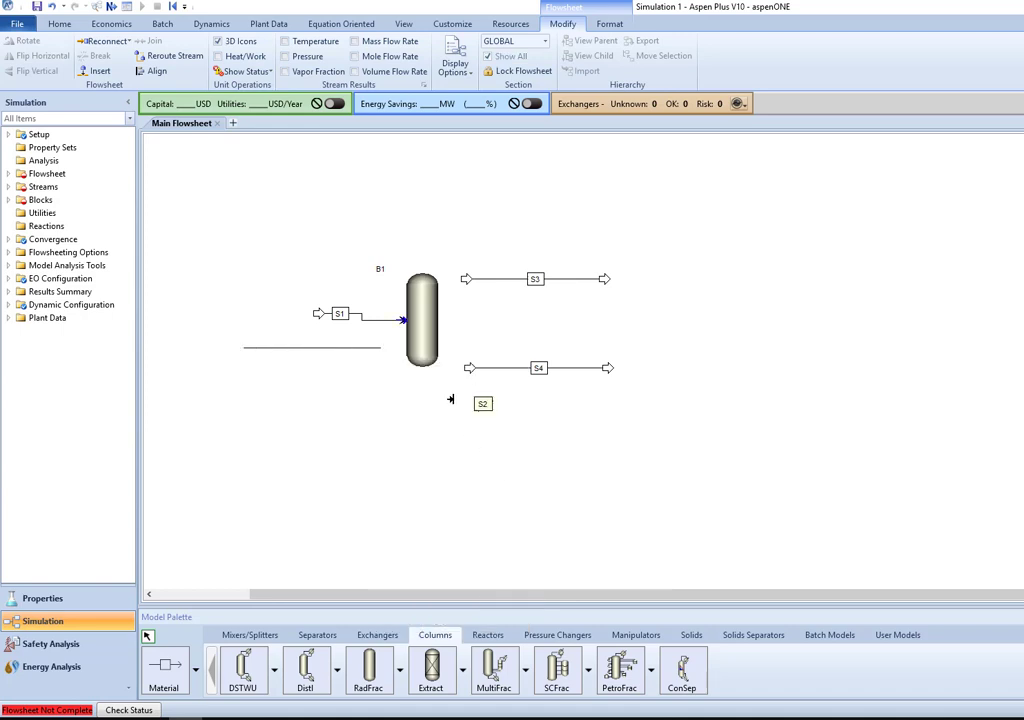
pyautogui.click(402, 322)
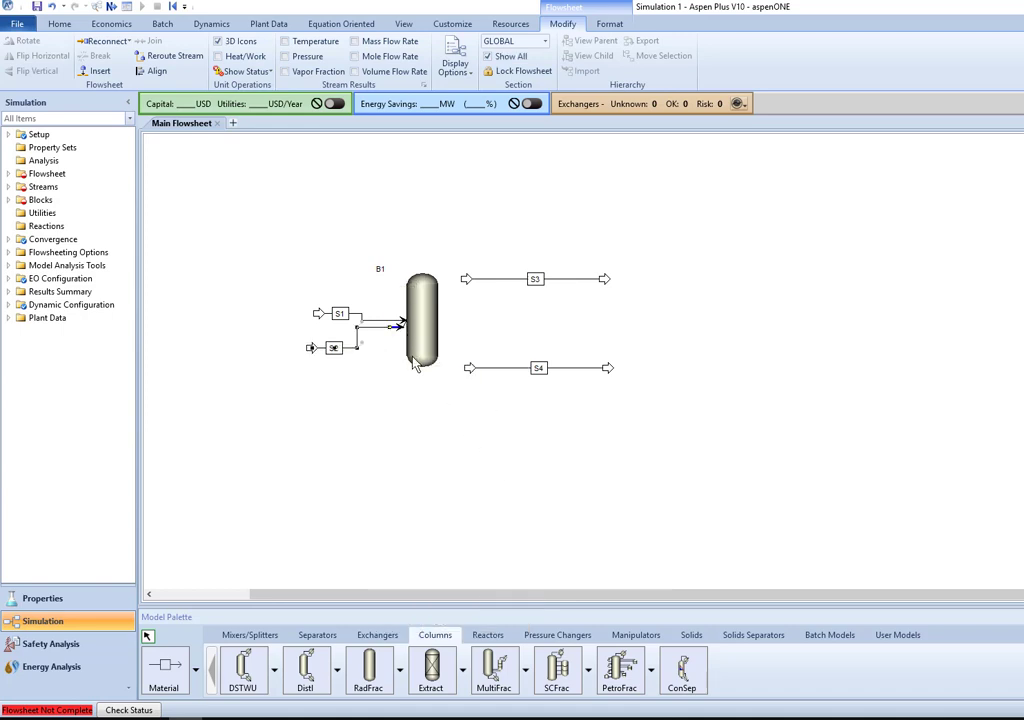
# Reconnect the source of product stream S3 to the vapor outlet at the top of column B1
pyautogui.rightClick(470, 281)
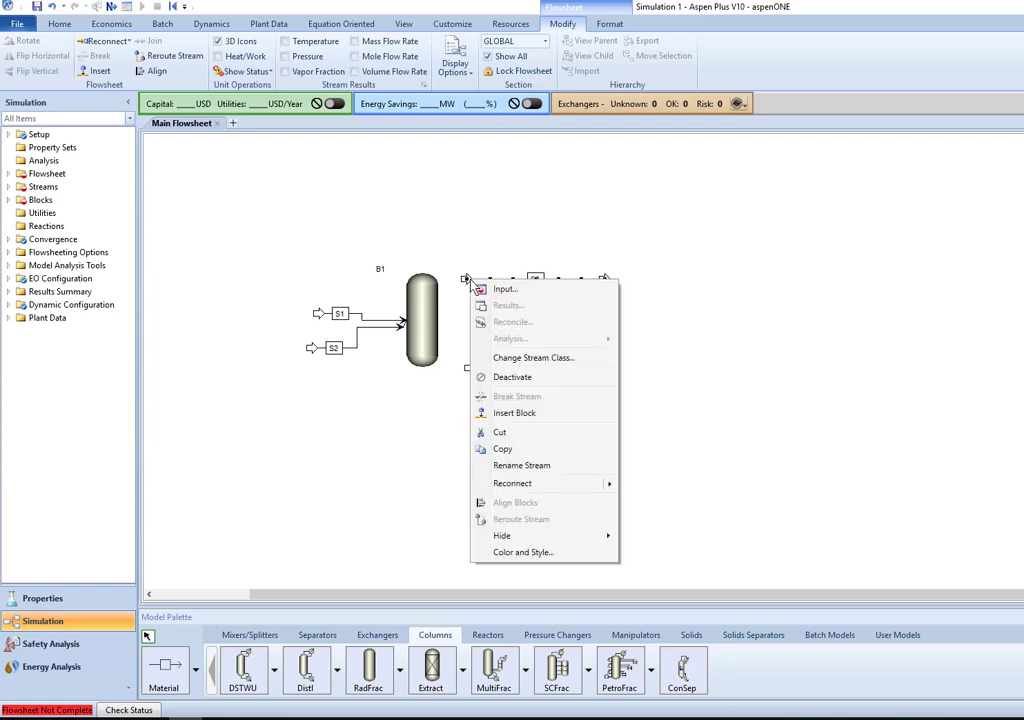
pyautogui.moveTo(518, 488)
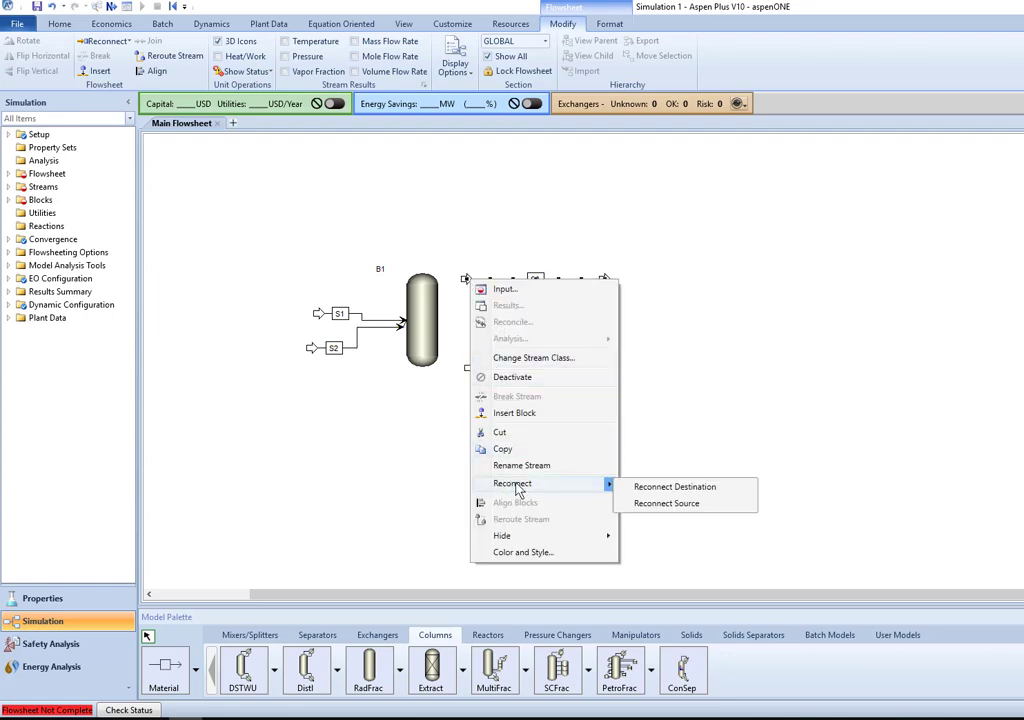
pyautogui.click(666, 503)
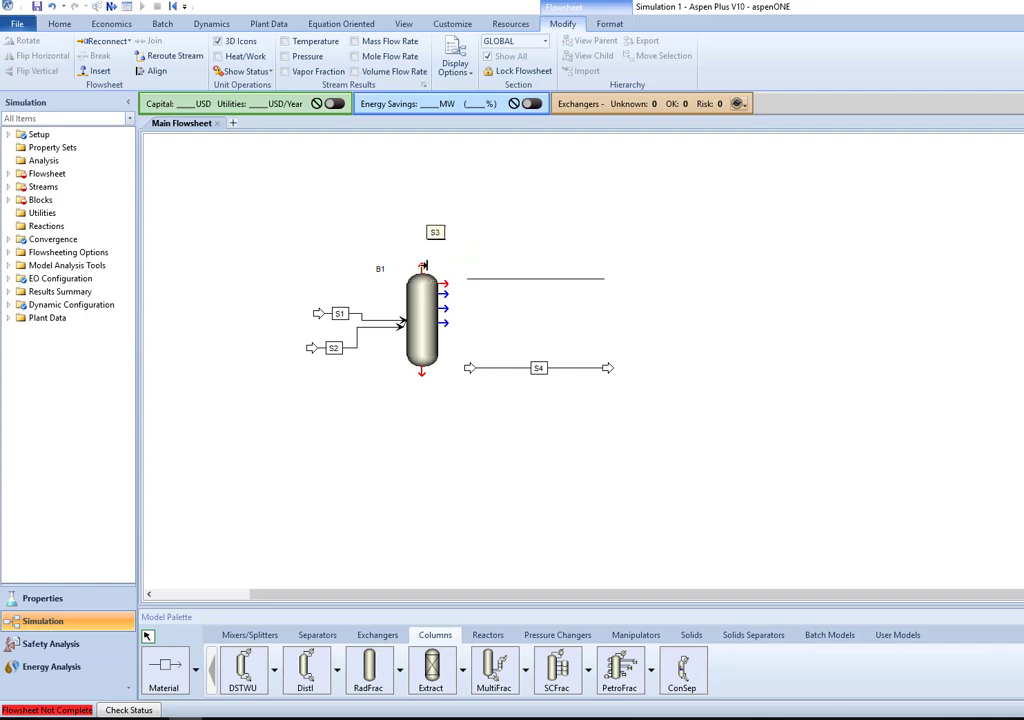
pyautogui.click(447, 284)
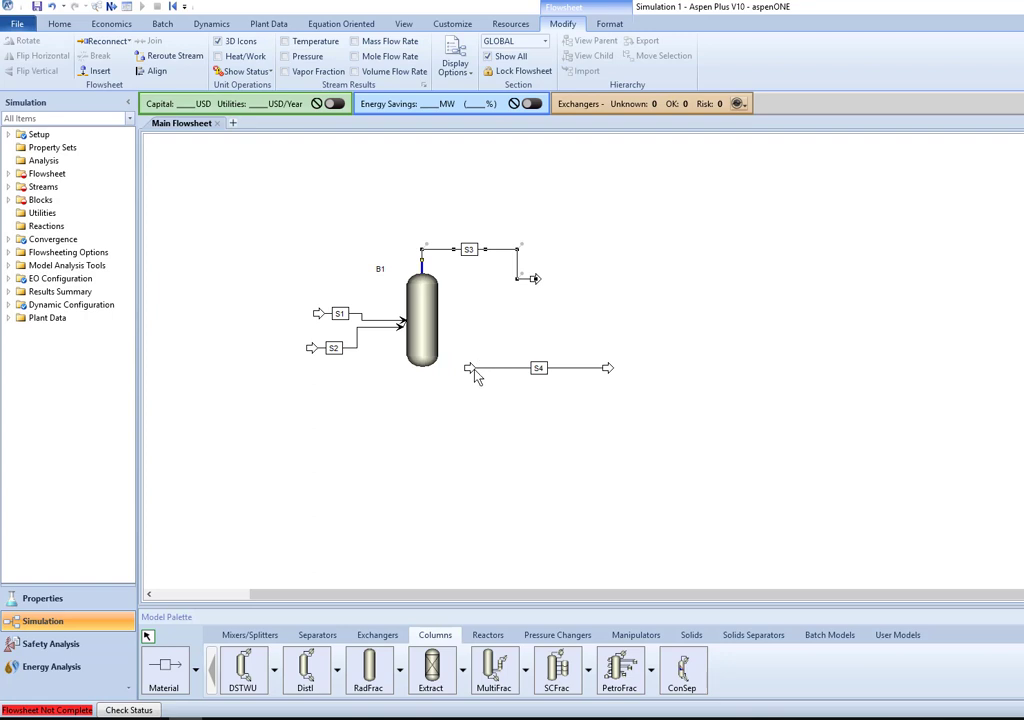
pyautogui.rightClick(475, 373)
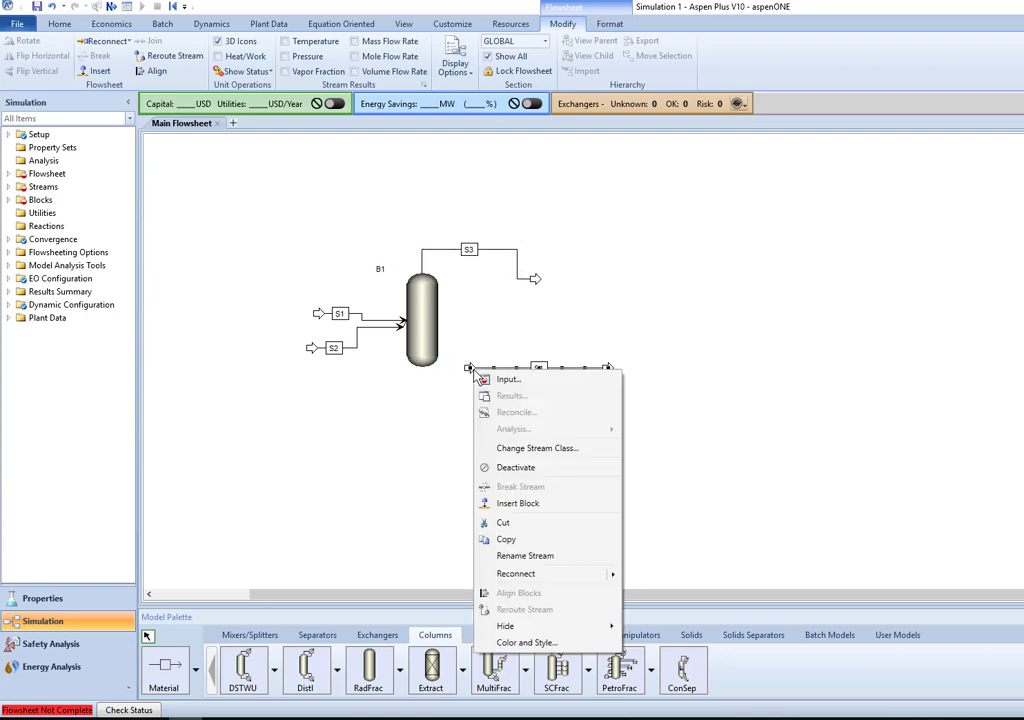
pyautogui.click(504, 571)
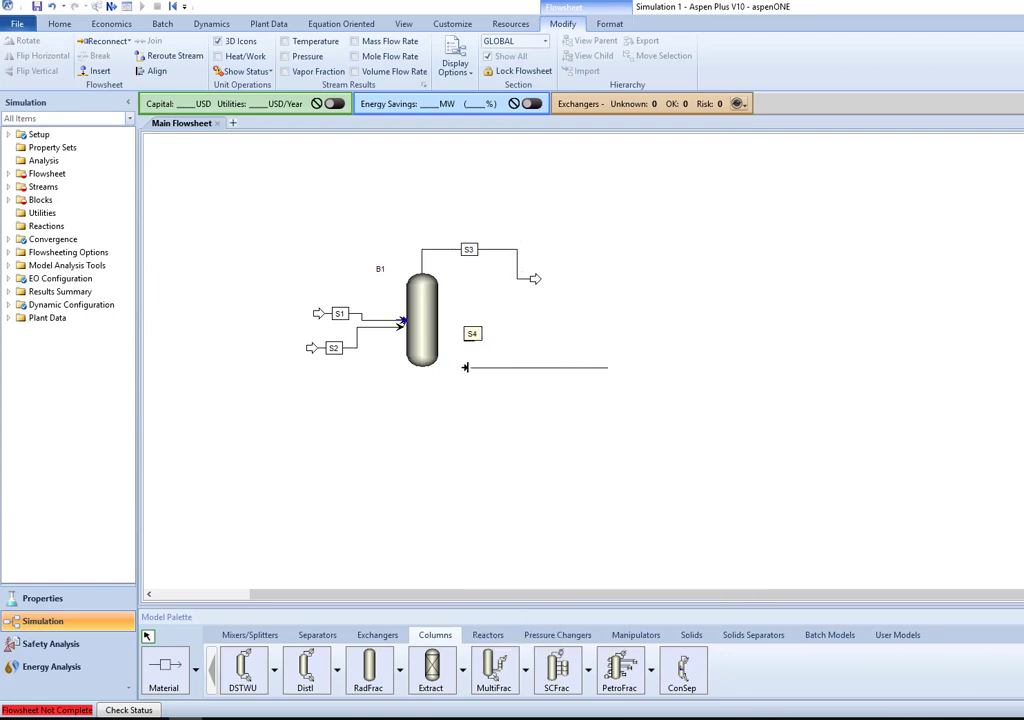
pyautogui.click(468, 368)
pyautogui.rightClick(468, 369)
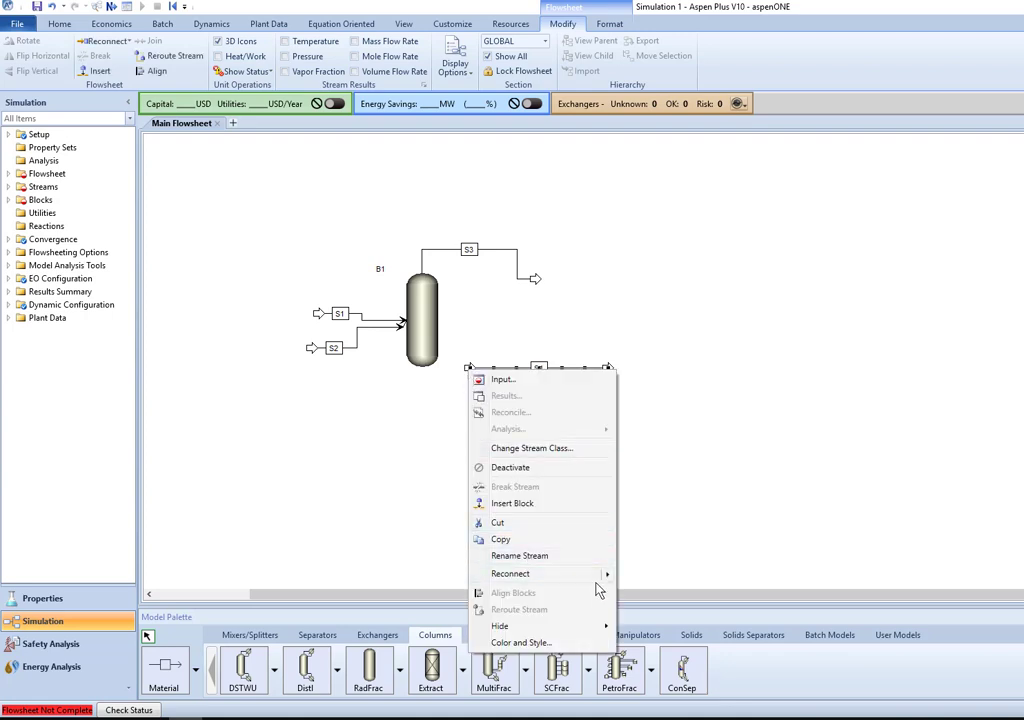
pyautogui.click(612, 576)
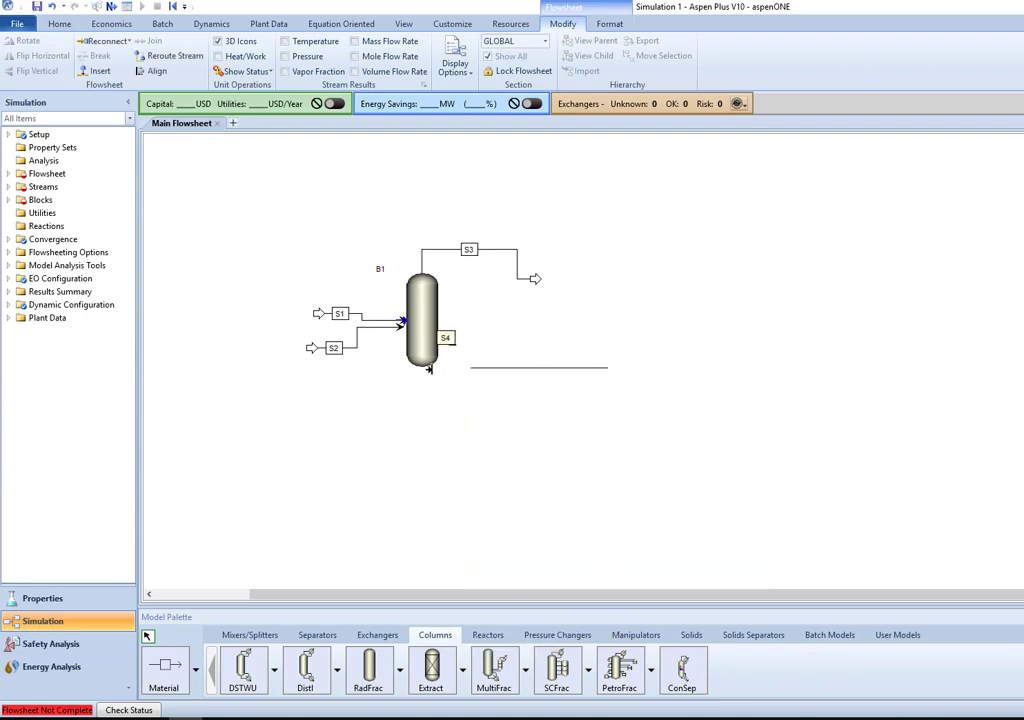
pyautogui.press('Escape')
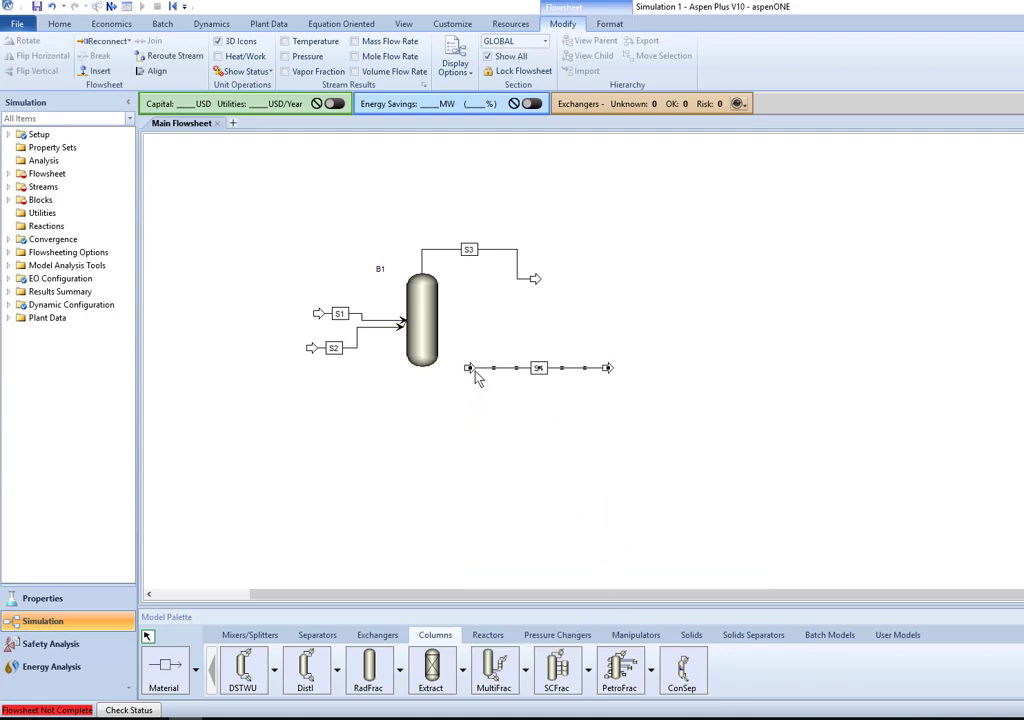
# Reconnect the source of product stream S4 to the liquid outlet at the bottom of column B1
pyautogui.rightClick(470, 370)
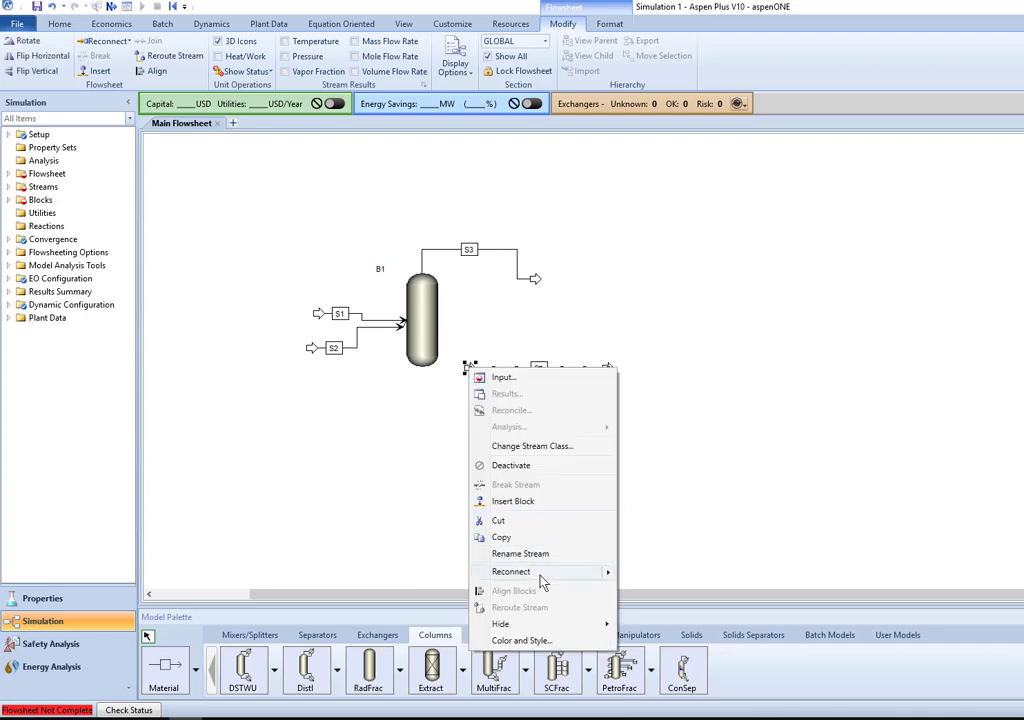
pyautogui.moveTo(603, 573)
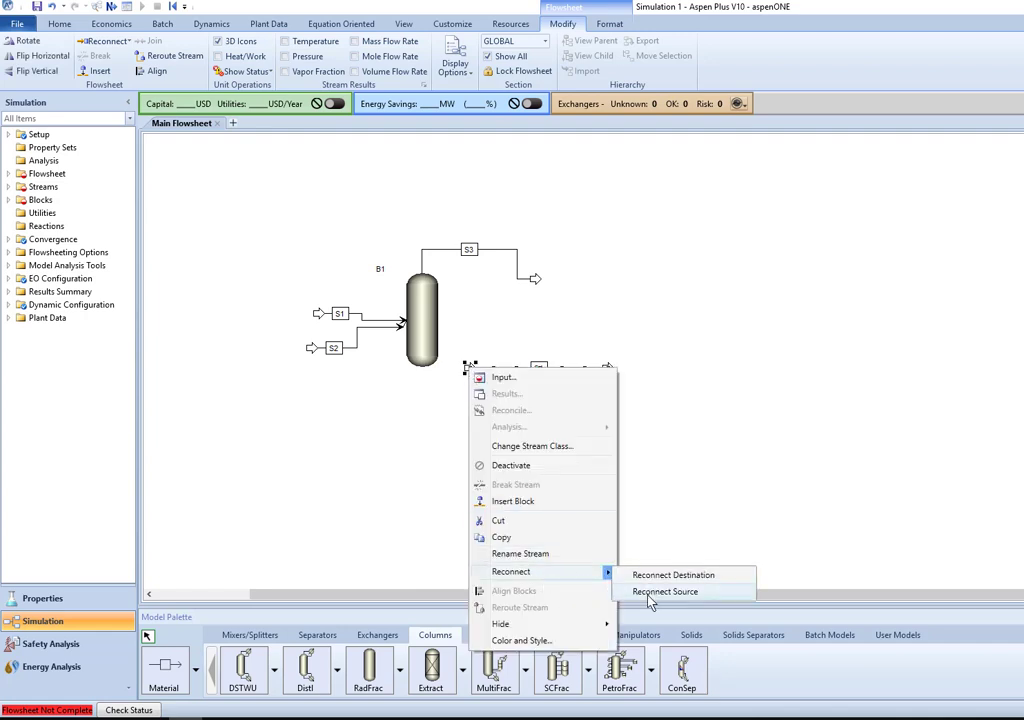
pyautogui.click(648, 592)
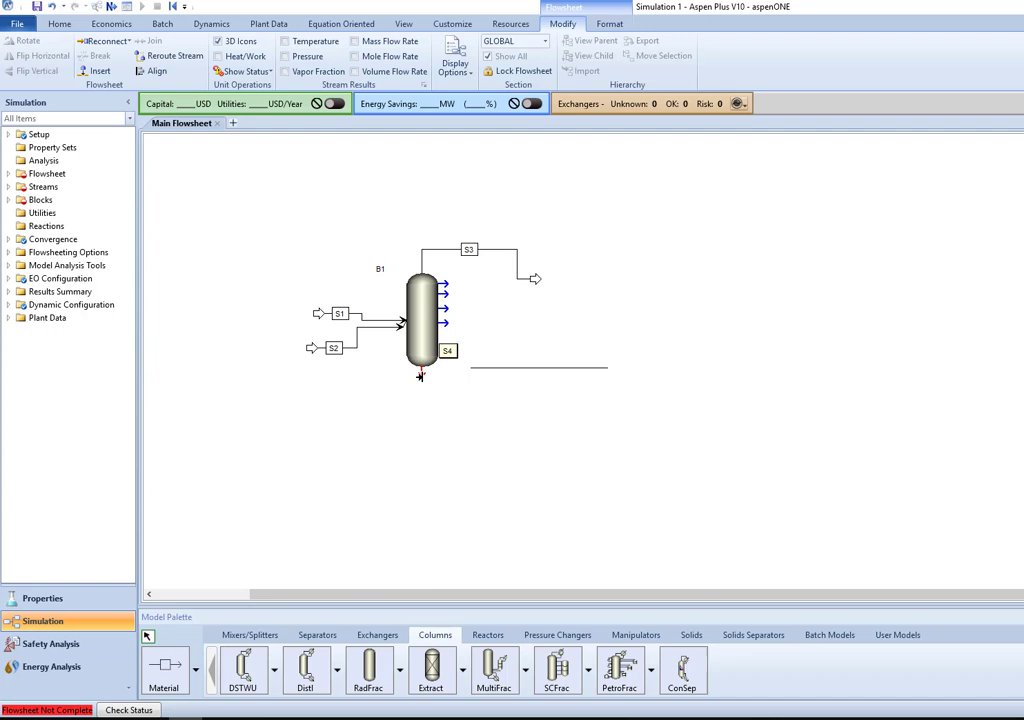
pyautogui.click(421, 365)
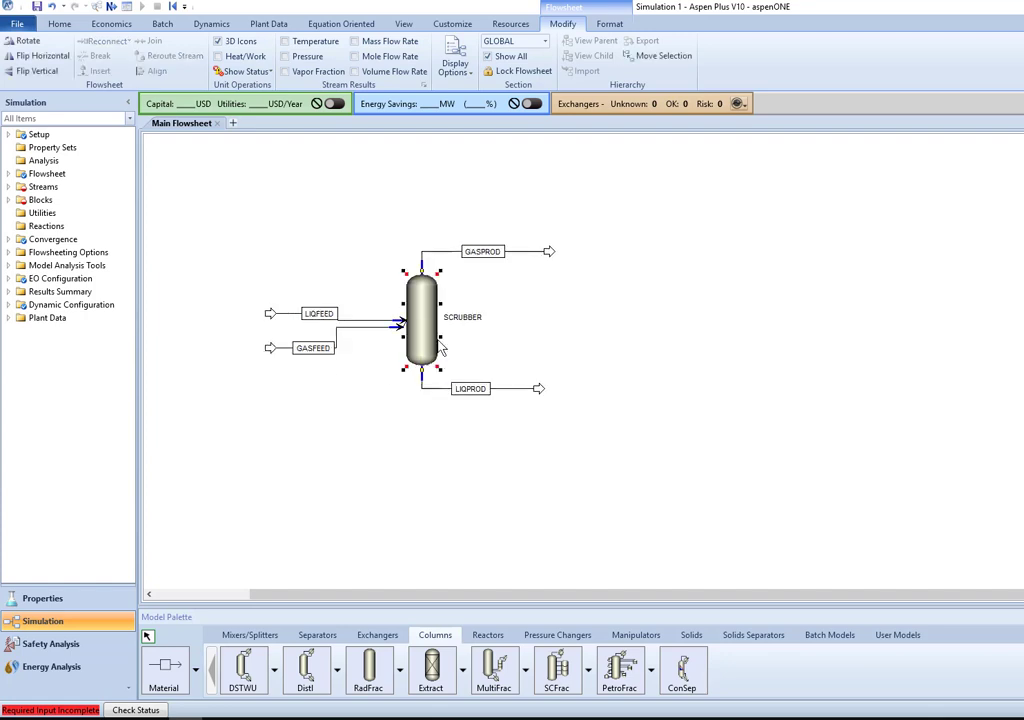
# Configure the SCRUBBER column with 5 stages, condenser None and reboiler None
pyautogui.doubleClick(418, 346)
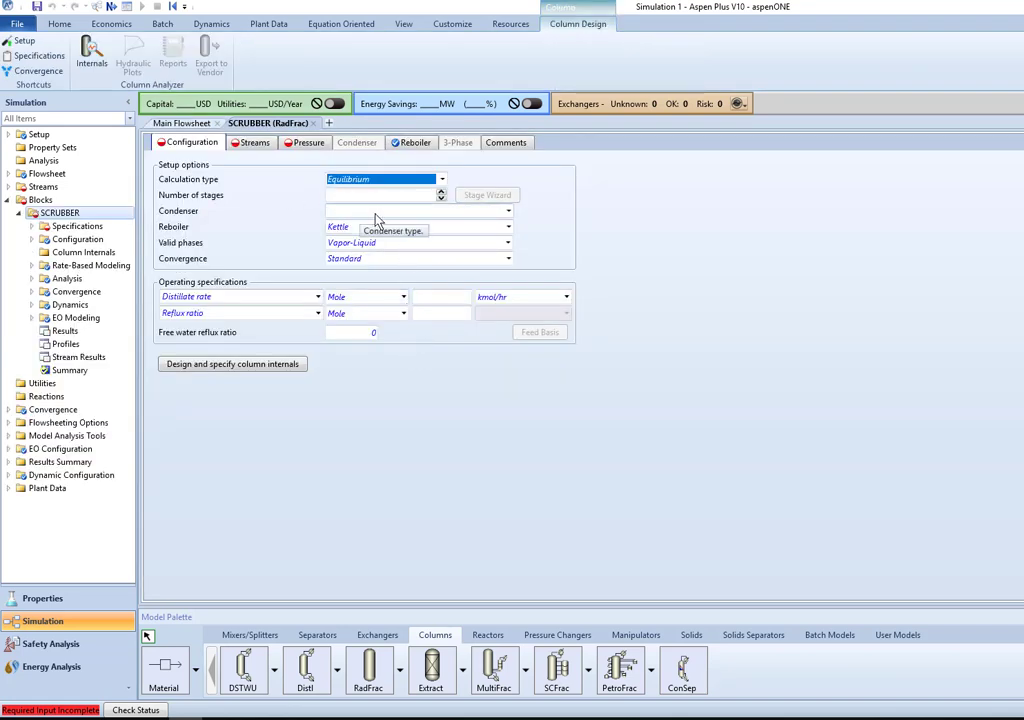
pyautogui.click(420, 196)
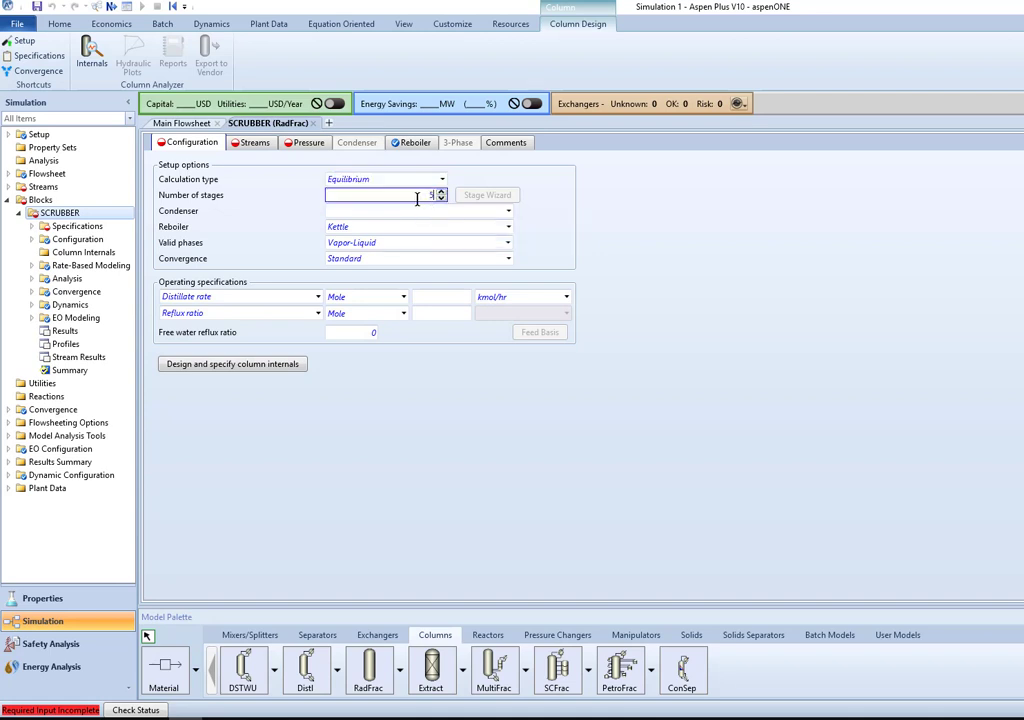
pyautogui.click(511, 211)
pyautogui.click(511, 213)
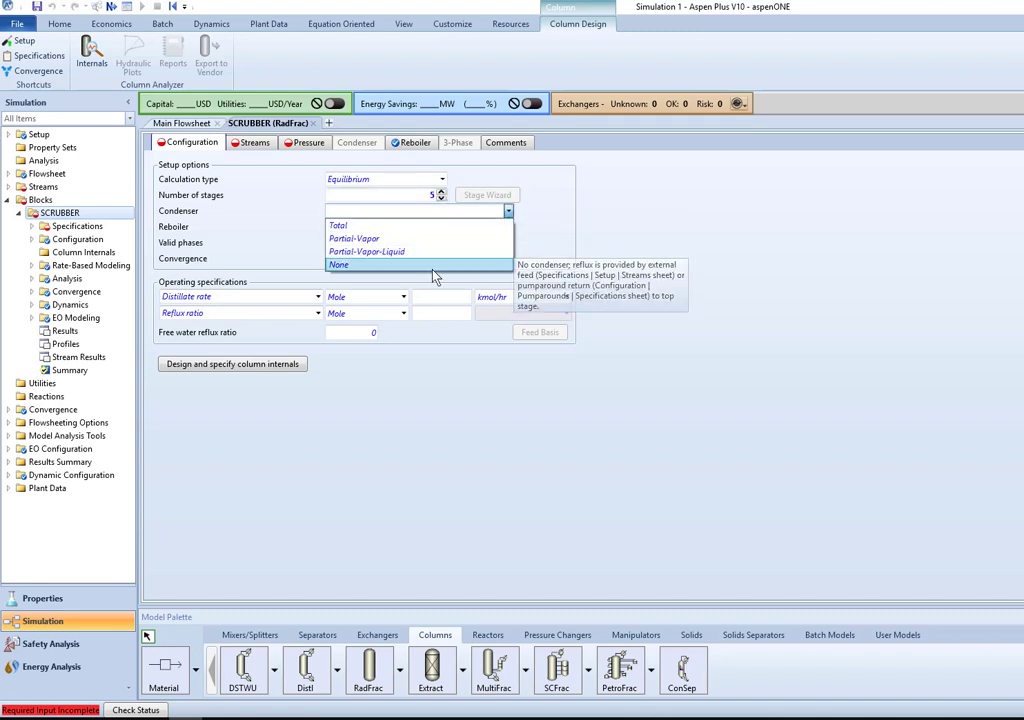
pyautogui.click(435, 266)
pyautogui.click(508, 227)
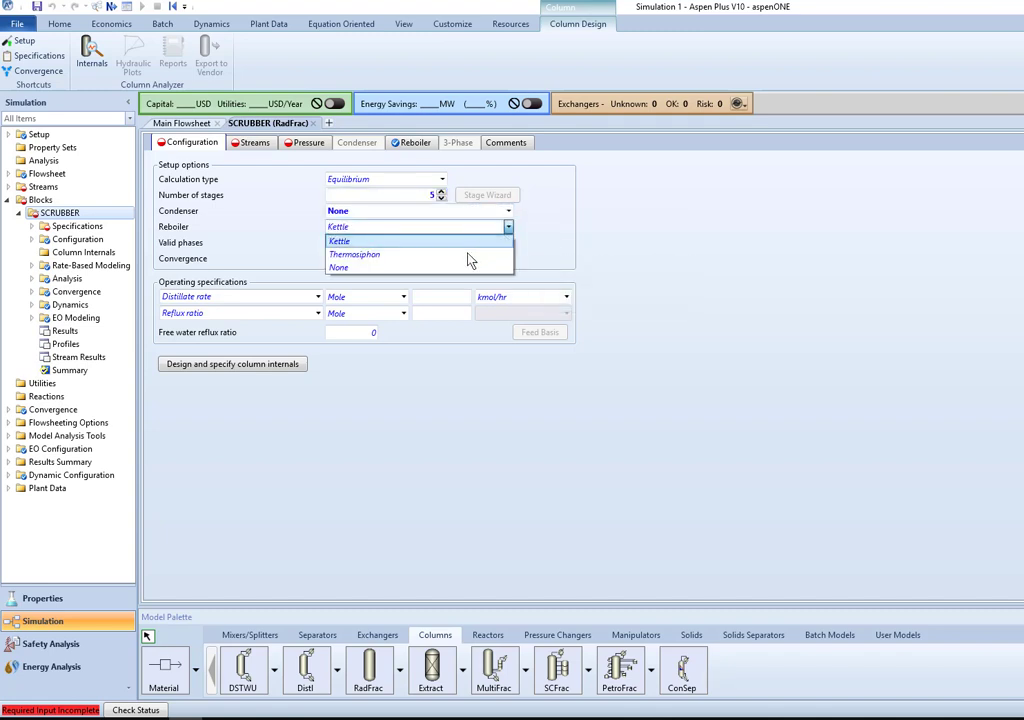
pyautogui.click(443, 270)
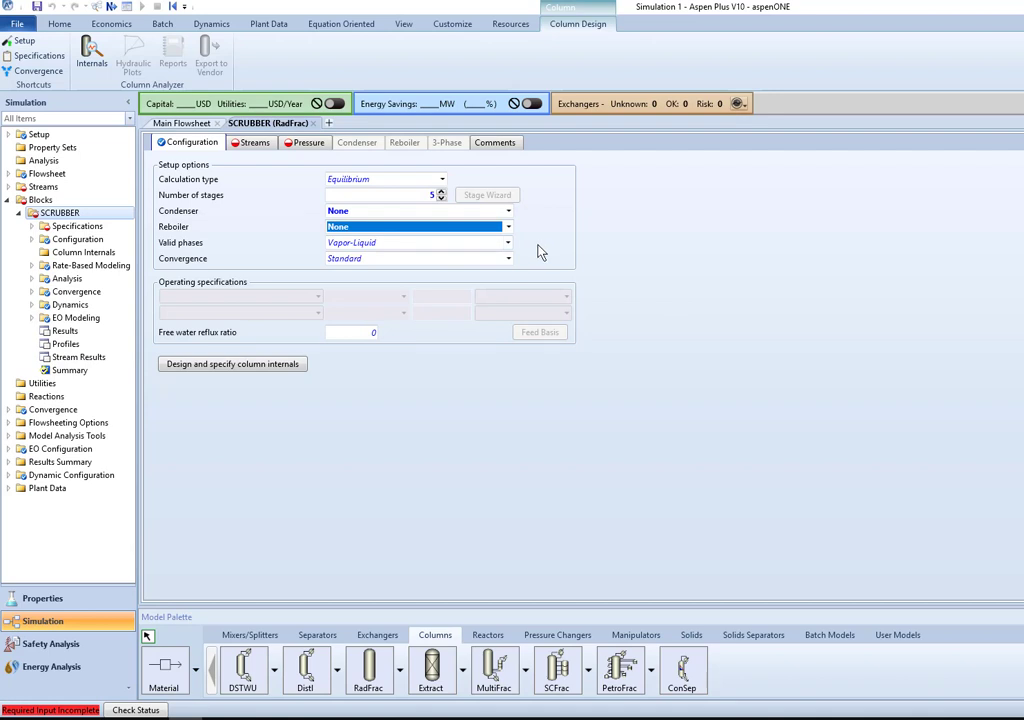
# Feed LIQFEED to stage 1 of the SCRUBBER and GASFEED to stage 5 with the On-Stage convention
pyautogui.click(254, 145)
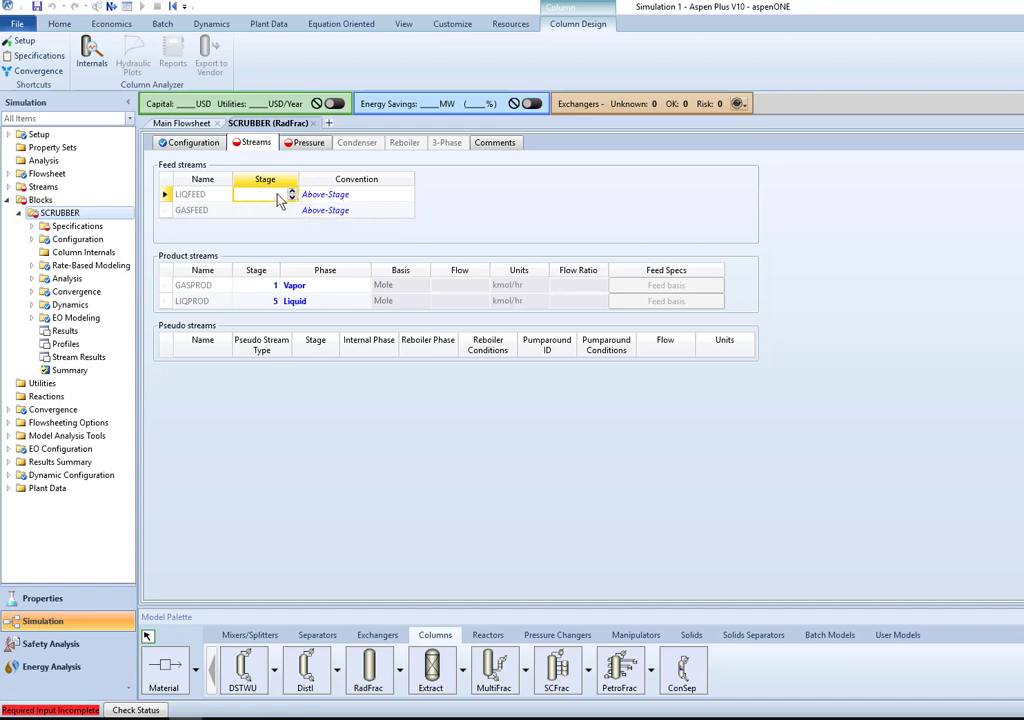
pyautogui.write('1')
pyautogui.click(407, 213)
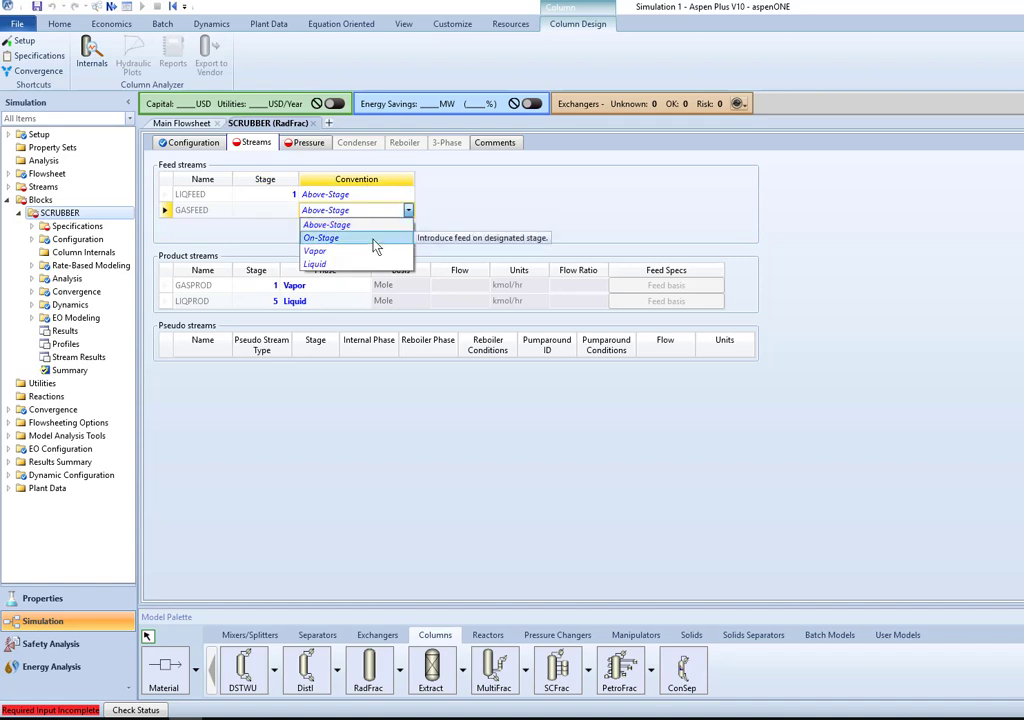
pyautogui.click(373, 238)
pyautogui.click(268, 214)
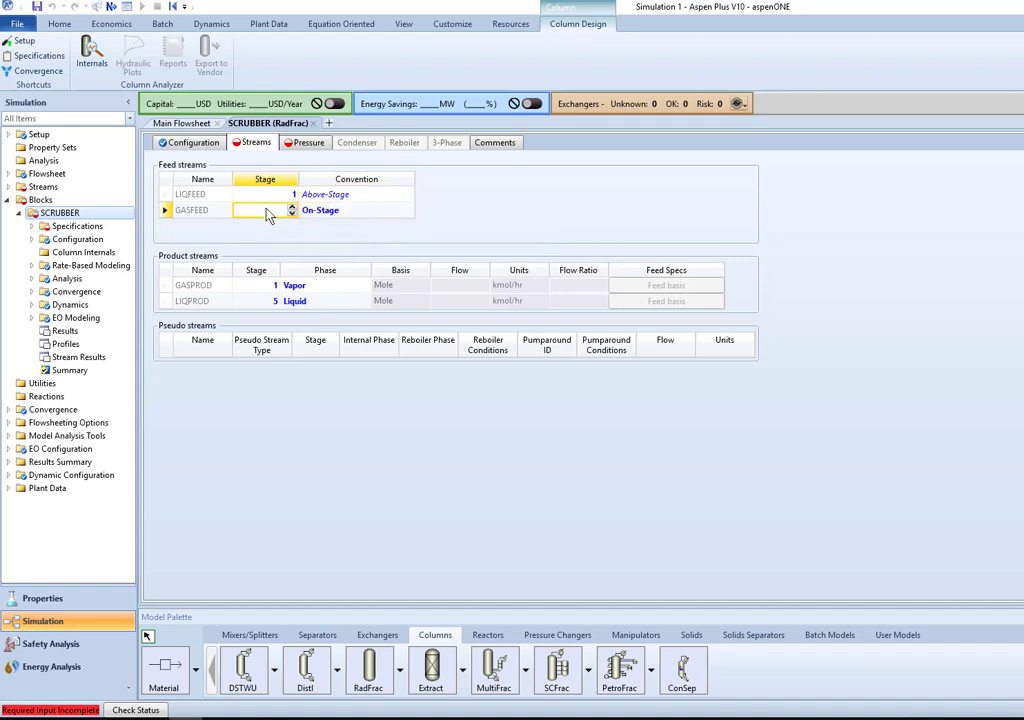
pyautogui.write('5')
pyautogui.press('Return')
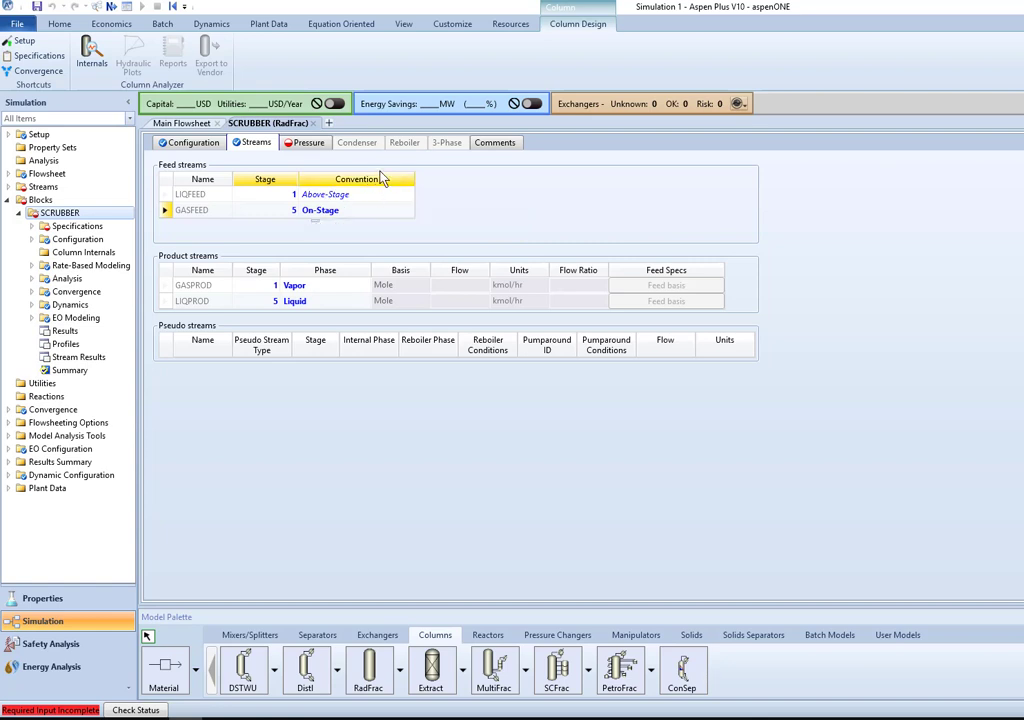
# Set the SCRUBBER column's stage 1 pressure to 10 bar
pyautogui.click(309, 147)
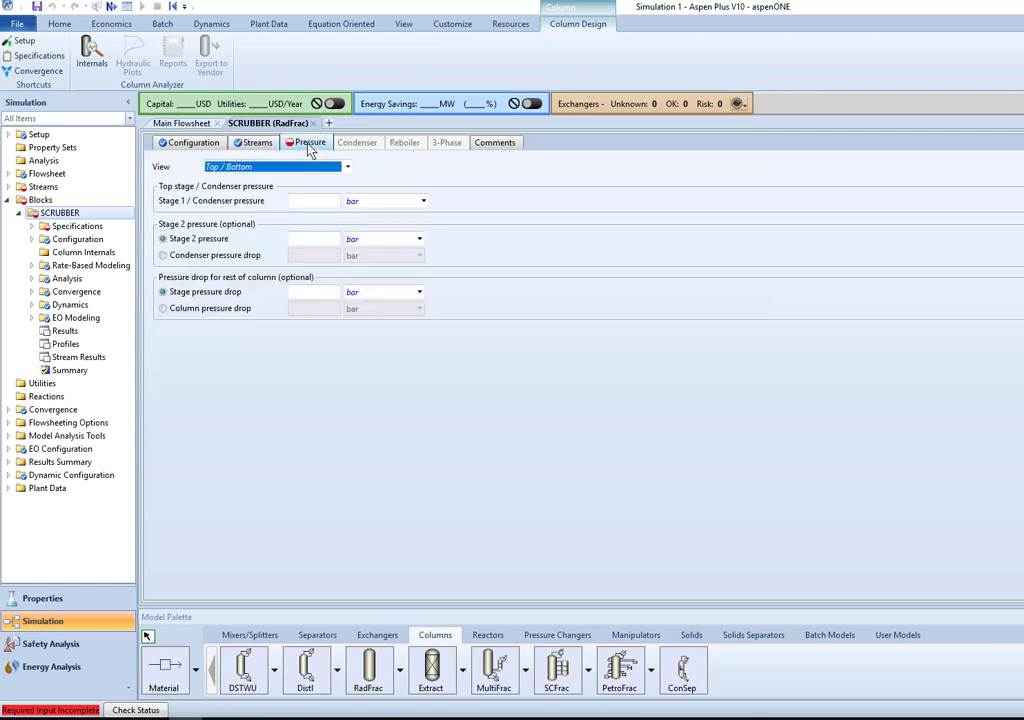
pyautogui.click(320, 201)
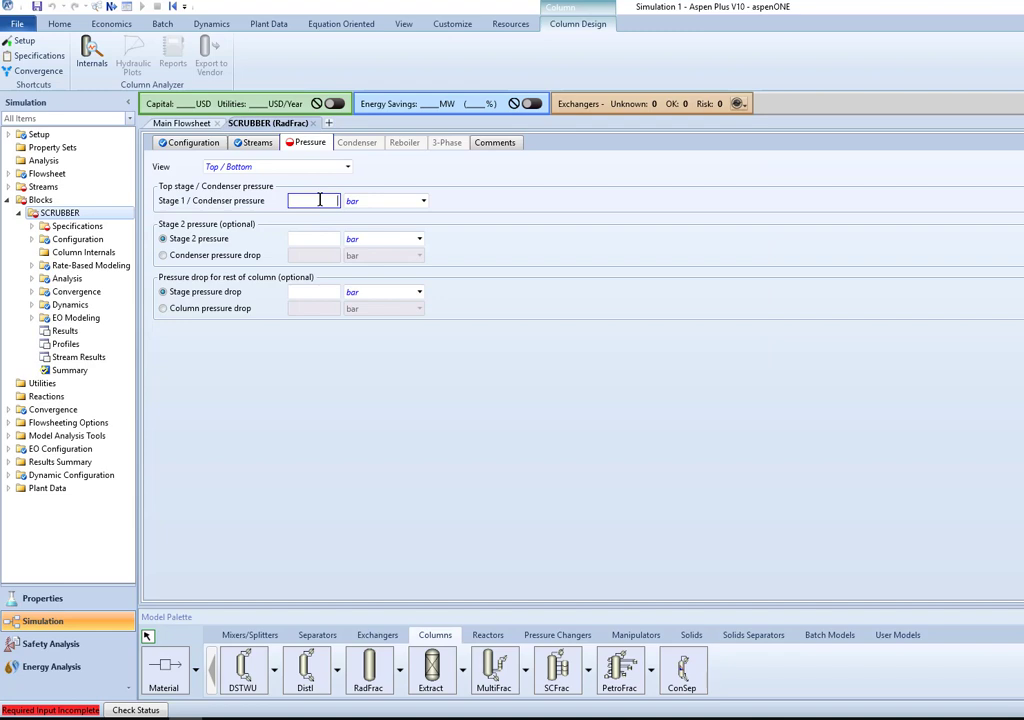
pyautogui.write('10')
pyautogui.press('Return')
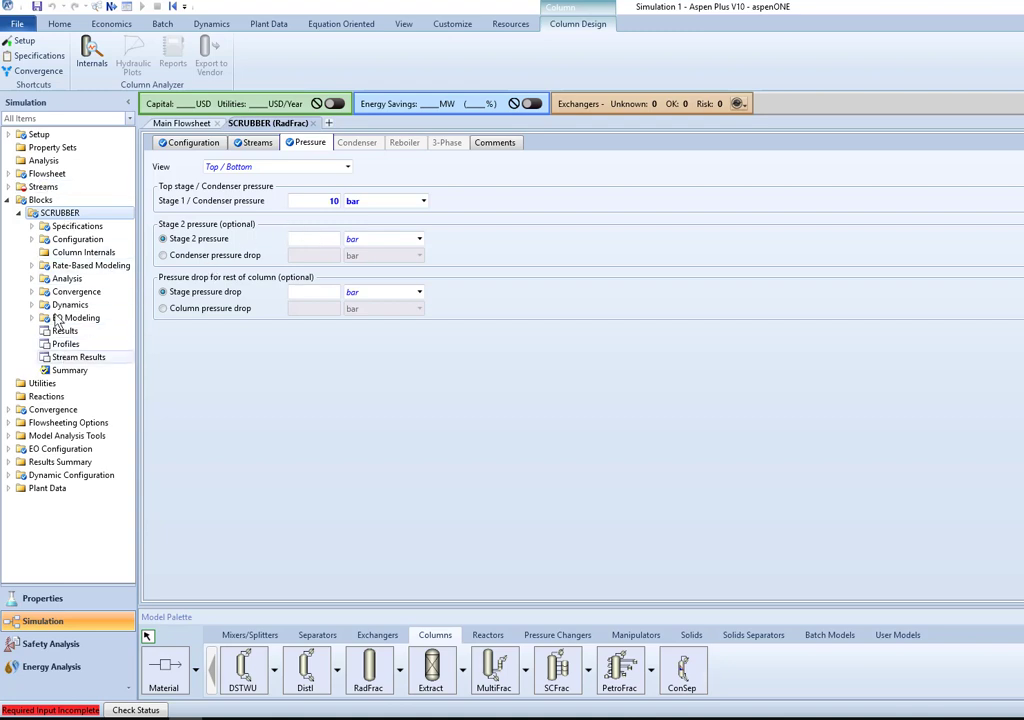
# Open the specifications of the GASFEED stream
pyautogui.click(8, 187)
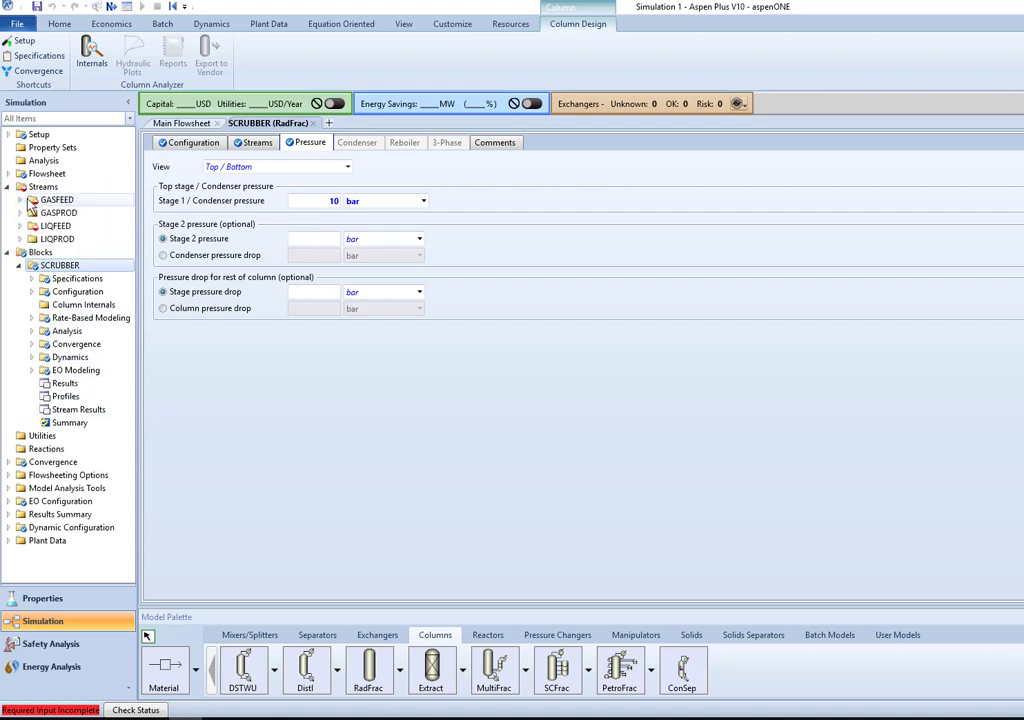
pyautogui.click(52, 202)
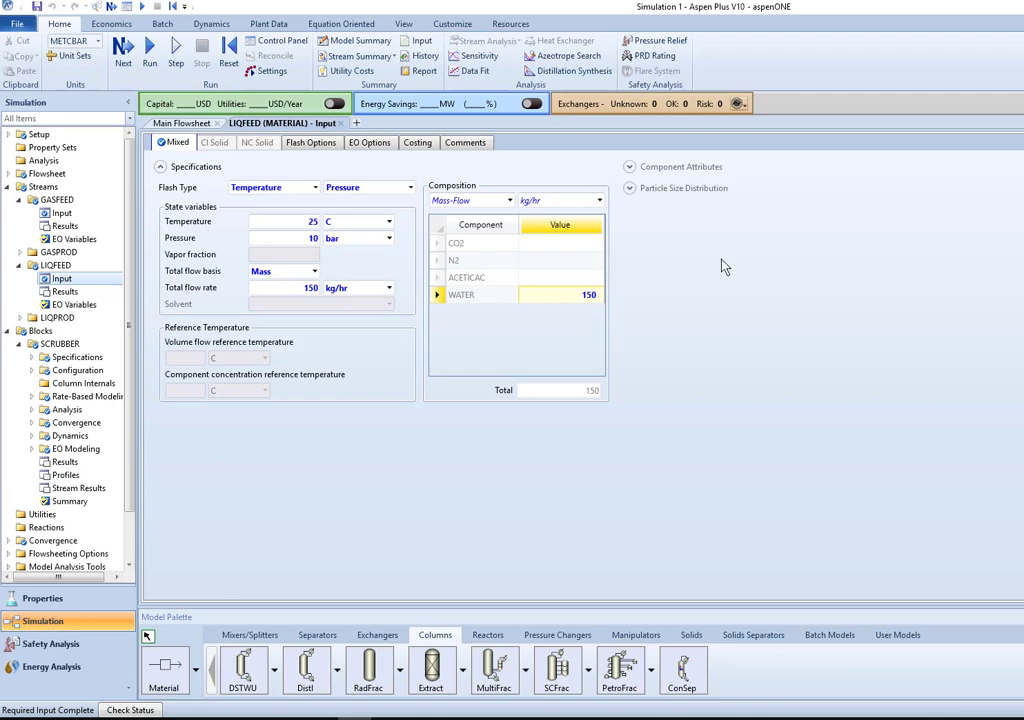
# Run the simulation and open the summary of the SCRUBBER block
pyautogui.click(149, 50)
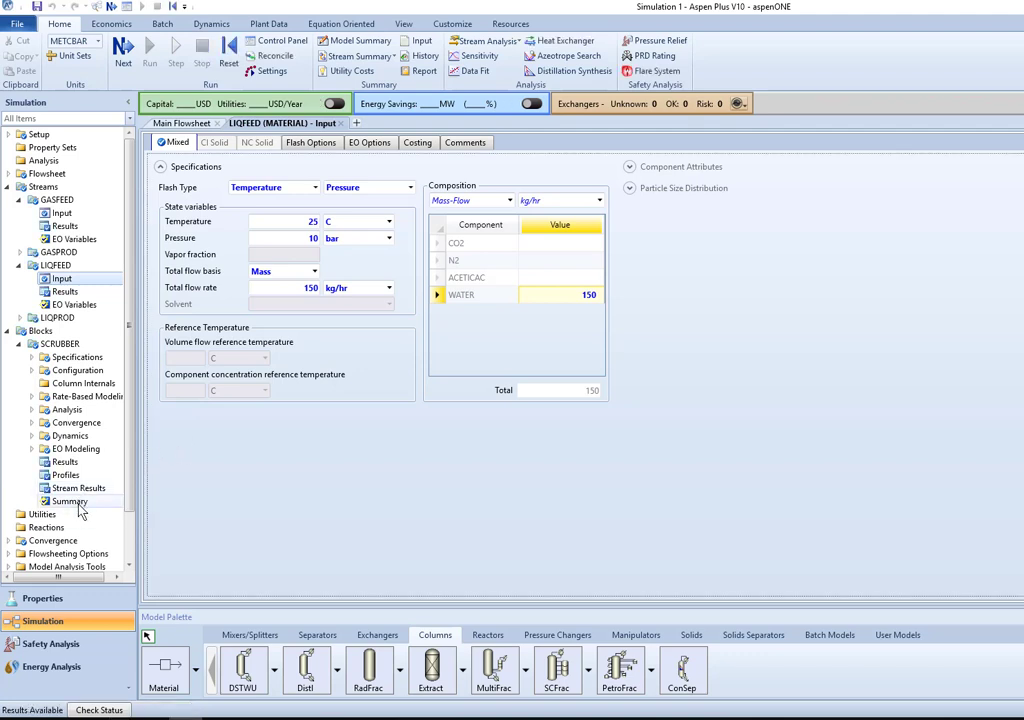
pyautogui.click(118, 501)
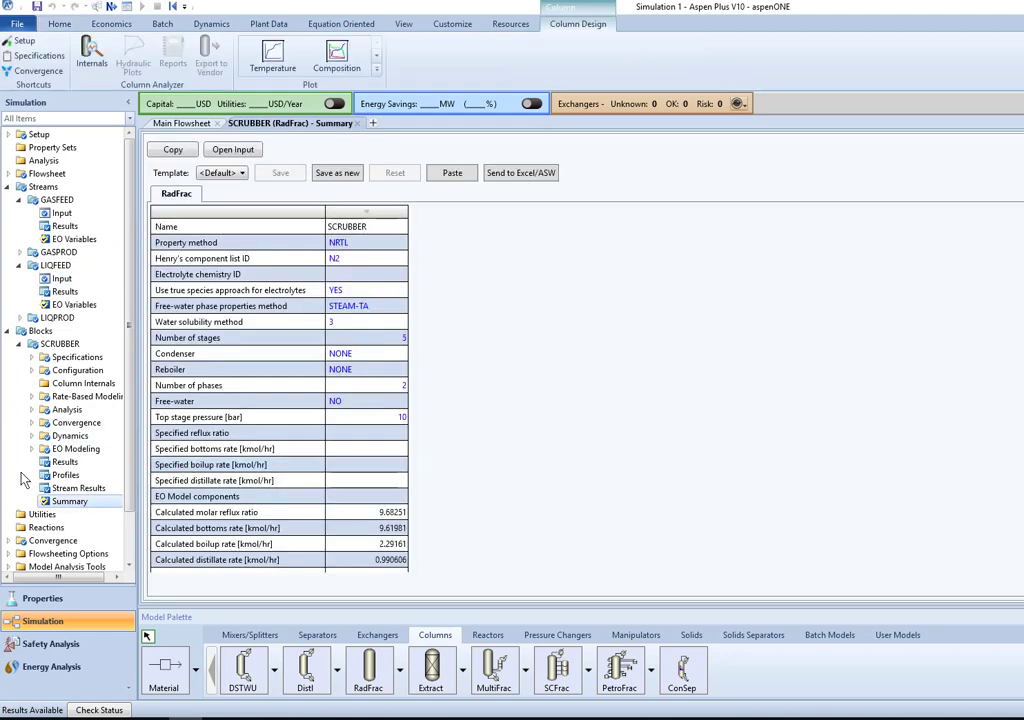
# Open the stream results in the results summary to compare the feed and product streams
pyautogui.scroll(-2, 28, 520)
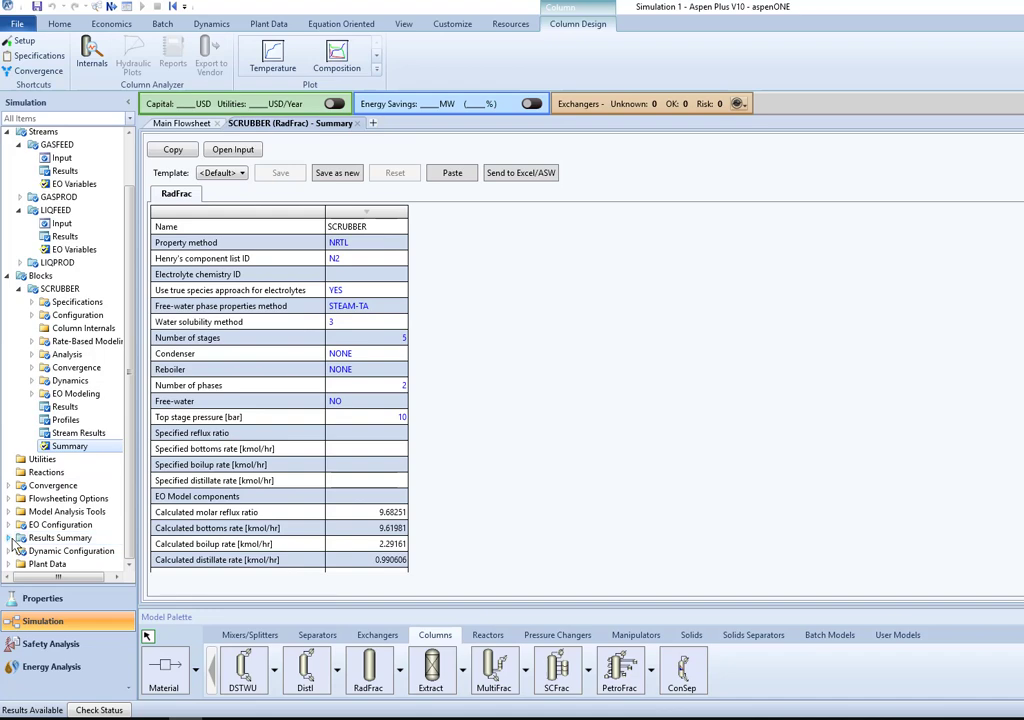
pyautogui.click(8, 538)
pyautogui.scroll(-3, 45, 528)
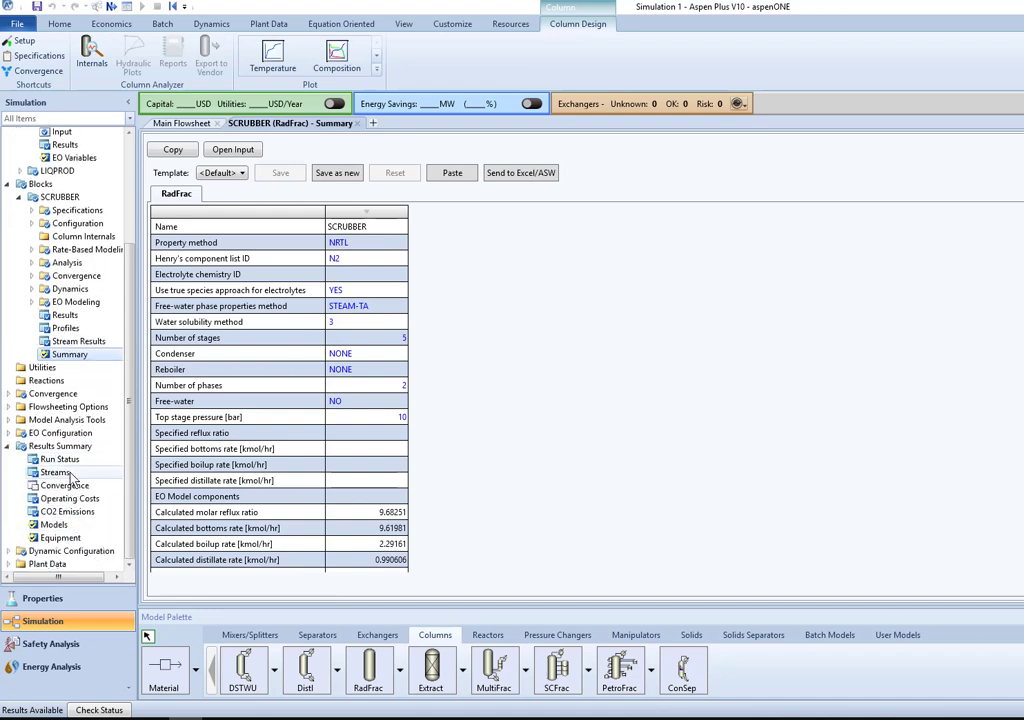
pyautogui.click(56, 473)
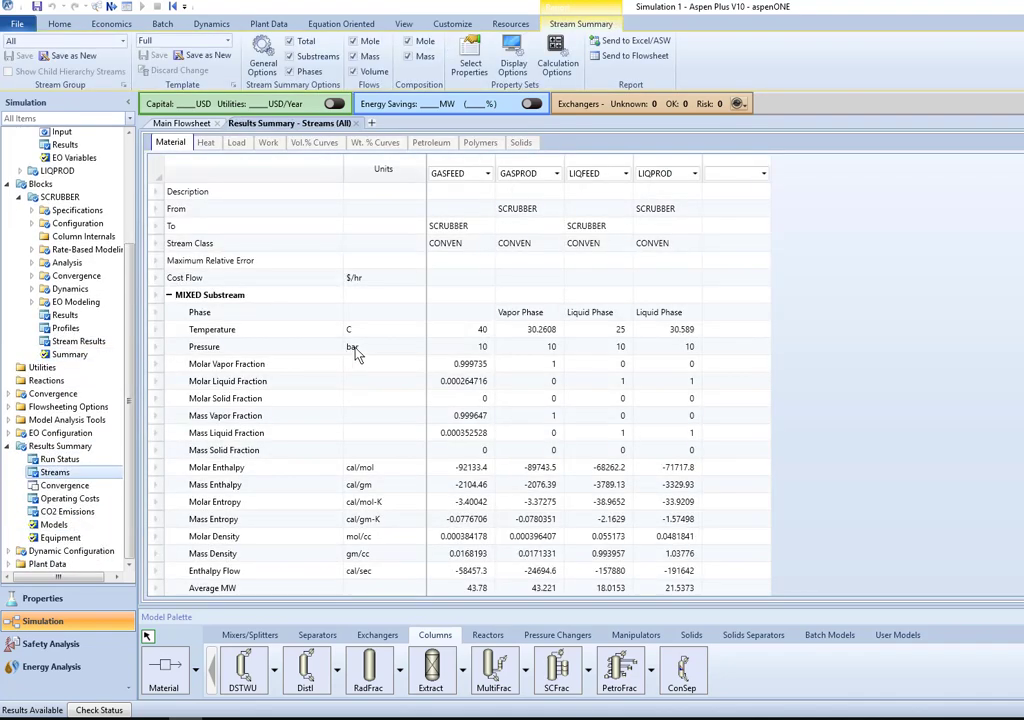
# Expand the mole fractions and mass fractions in the stream results to compare the component compositions of all streams
pyautogui.scroll(-1, 451, 377)
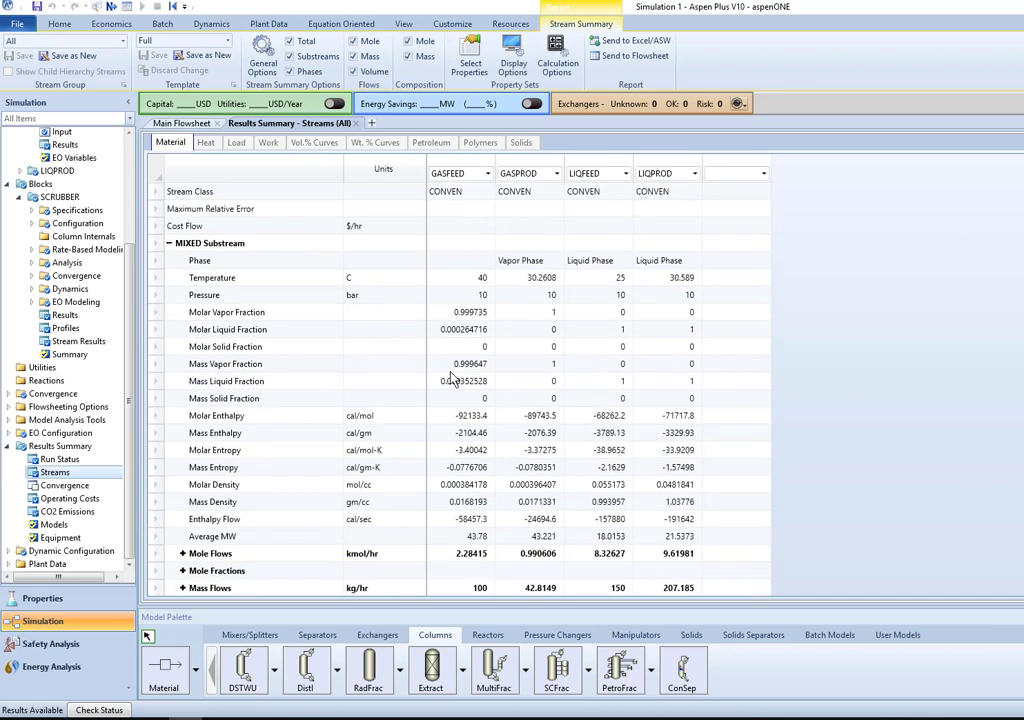
pyautogui.scroll(-2, 530, 409)
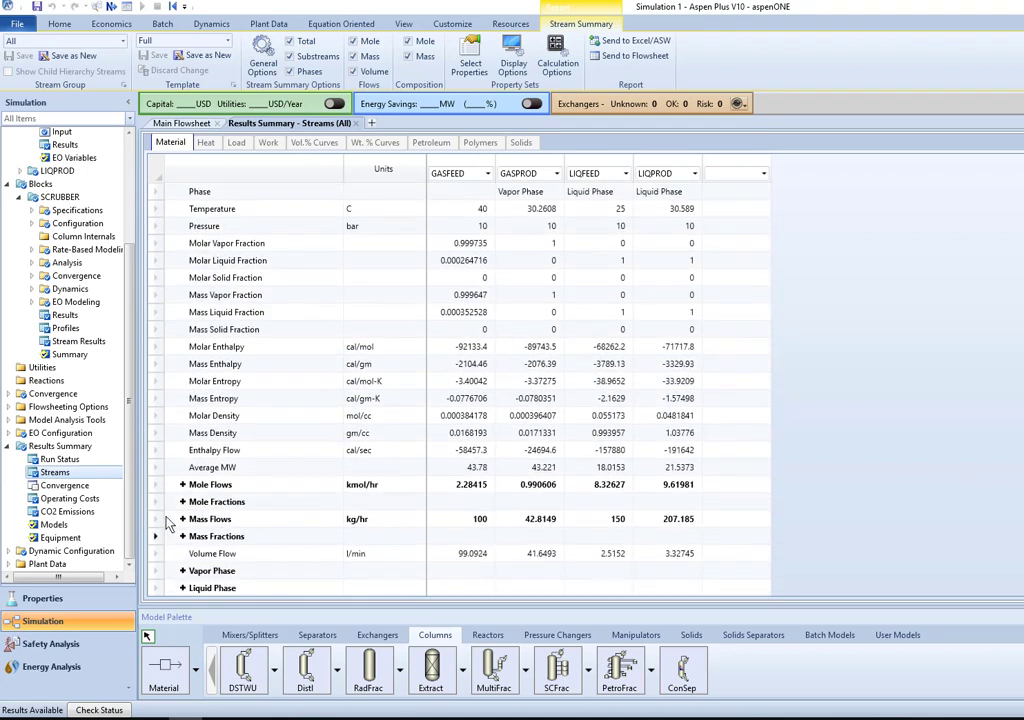
pyautogui.click(182, 501)
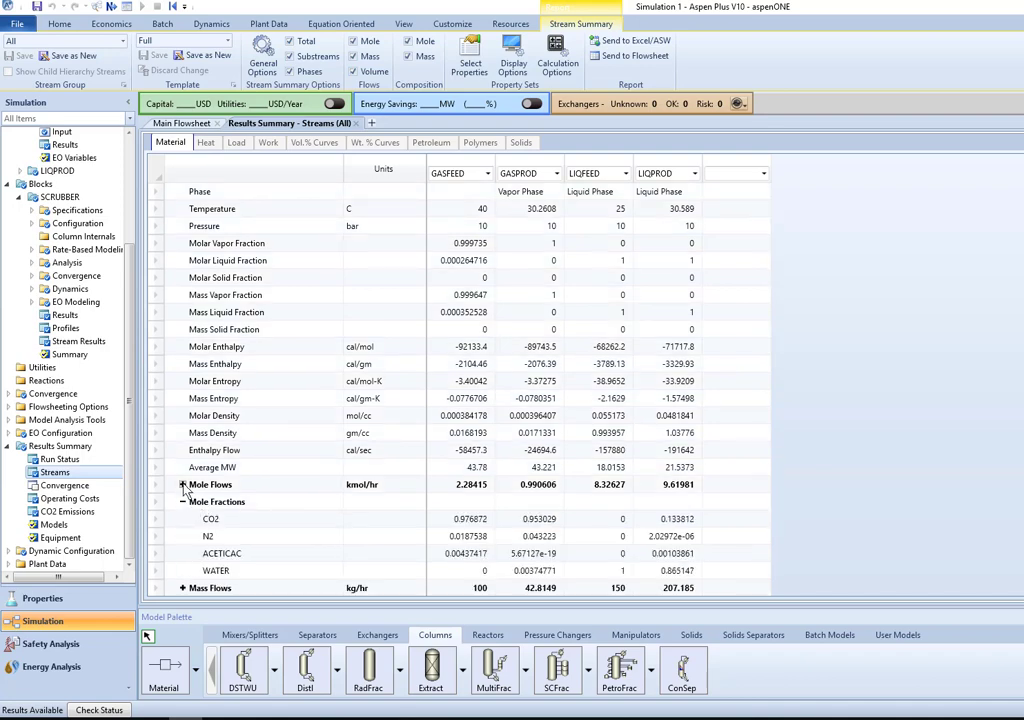
pyautogui.scroll(-1, 185, 490)
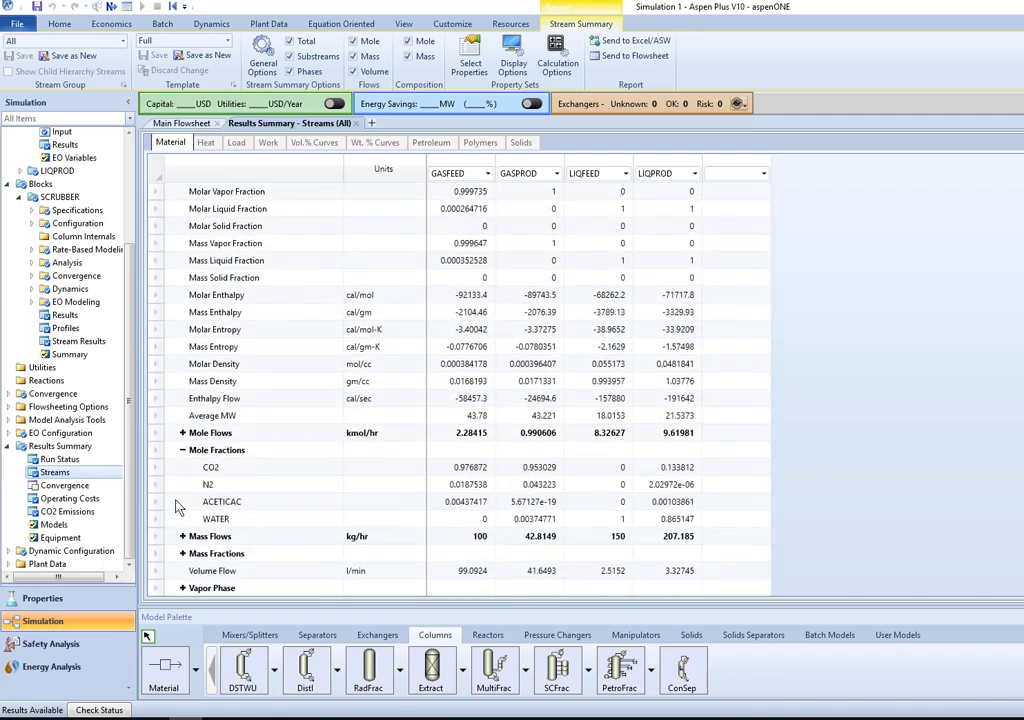
pyautogui.click(182, 553)
pyautogui.scroll(-2, 349, 540)
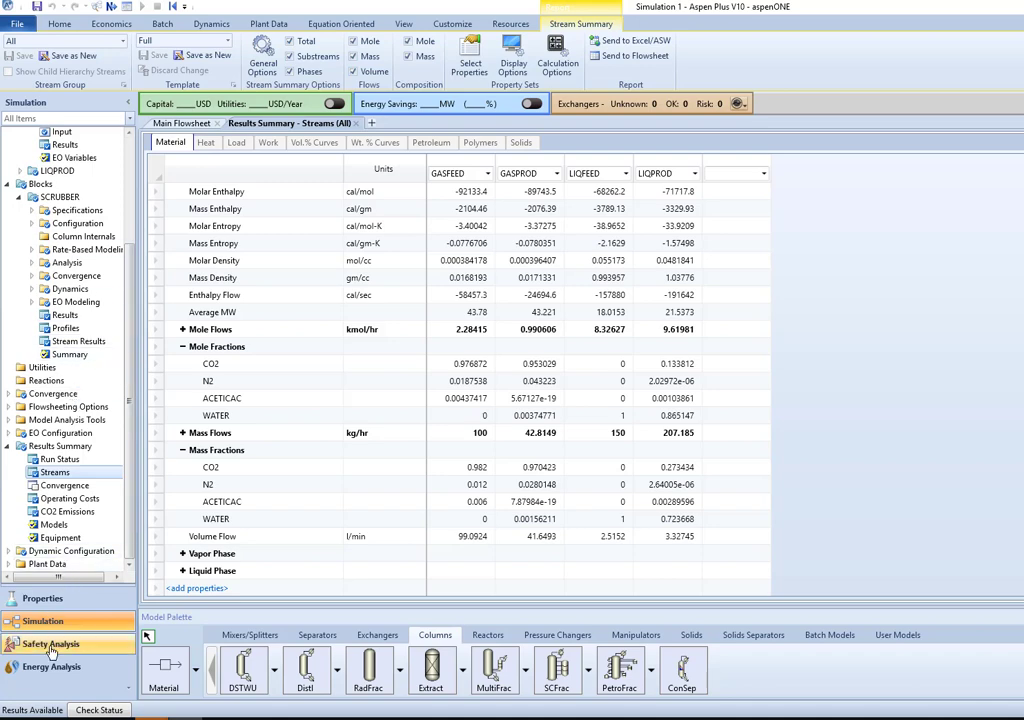
# Reopen the SCRUBBER column's configuration from the main flowsheet and set the number of stages to 4
pyautogui.click(201, 126)
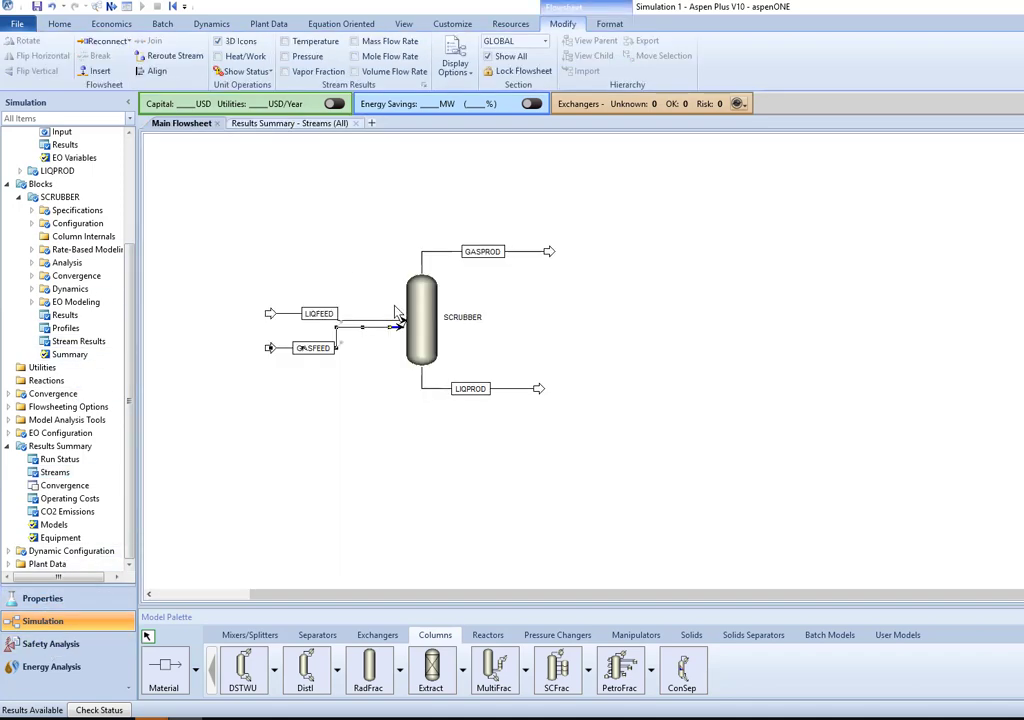
pyautogui.doubleClick(410, 317)
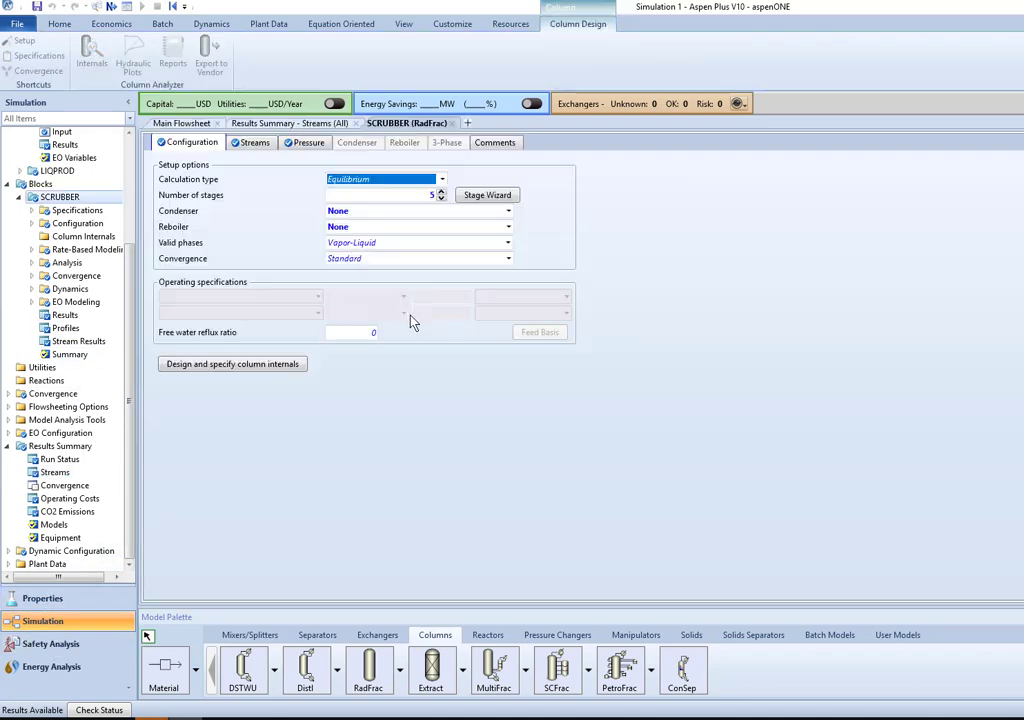
pyautogui.click(428, 196)
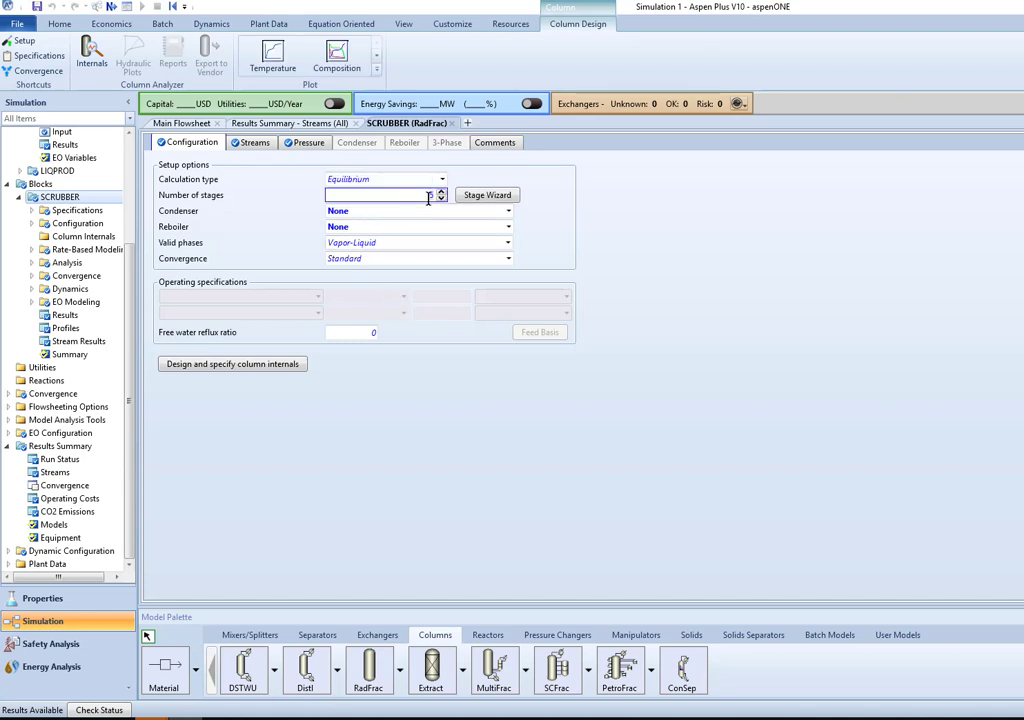
pyautogui.write('4')
# Set the GASFEED feed stage of the SCRUBBER column to 4, keeping the On-Stage convention
pyautogui.click(255, 143)
pyautogui.click(287, 210)
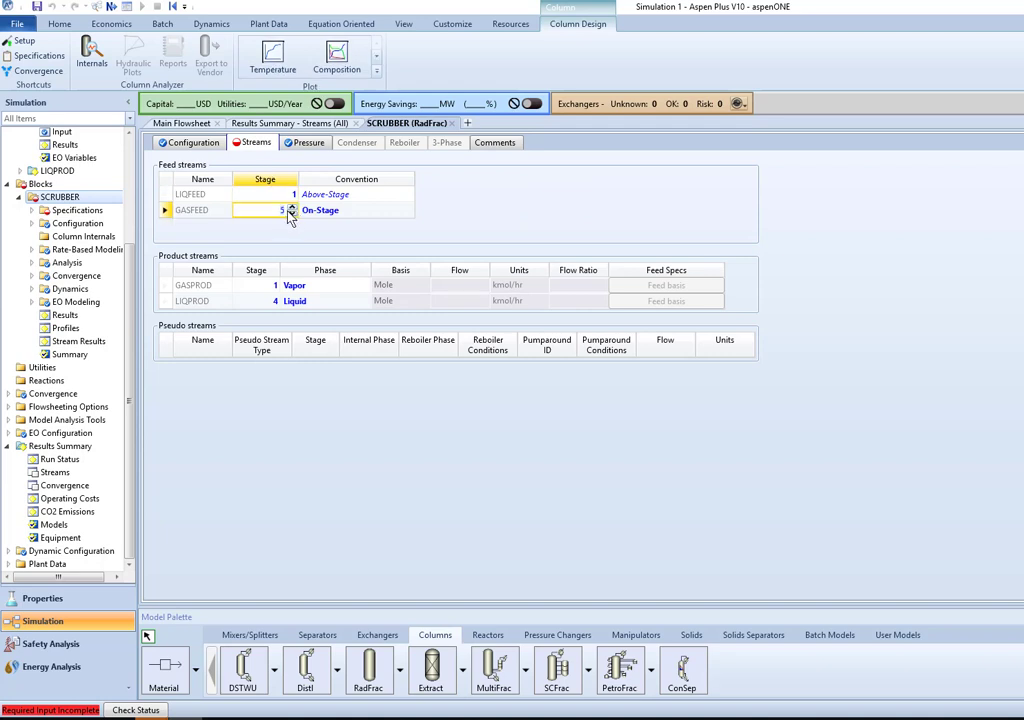
pyautogui.click(290, 214)
pyautogui.click(277, 231)
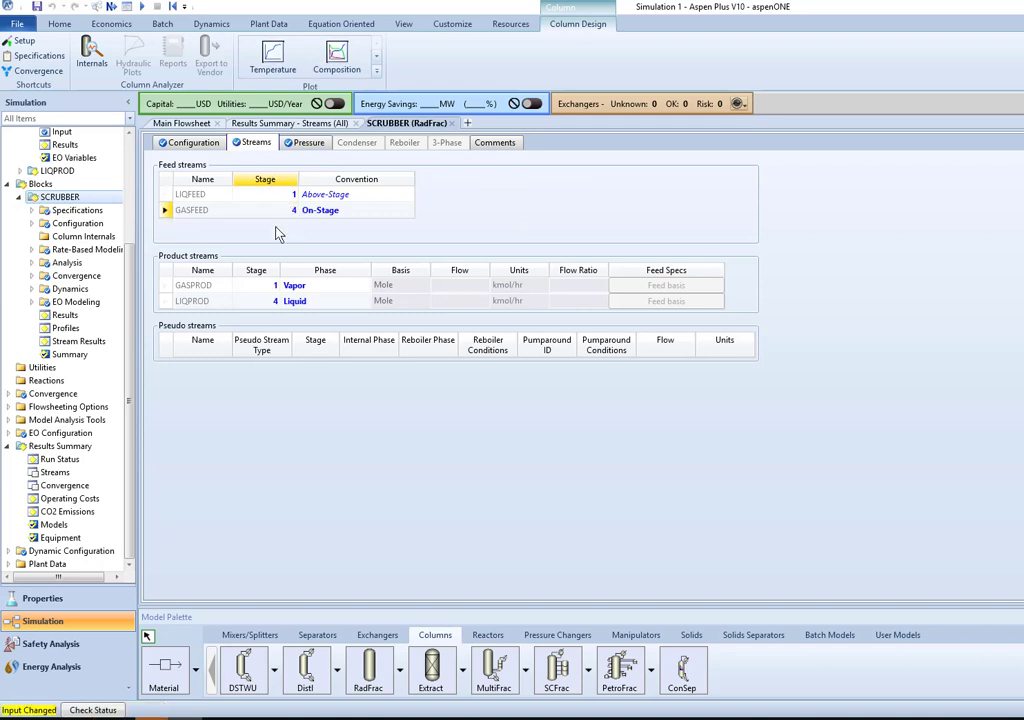